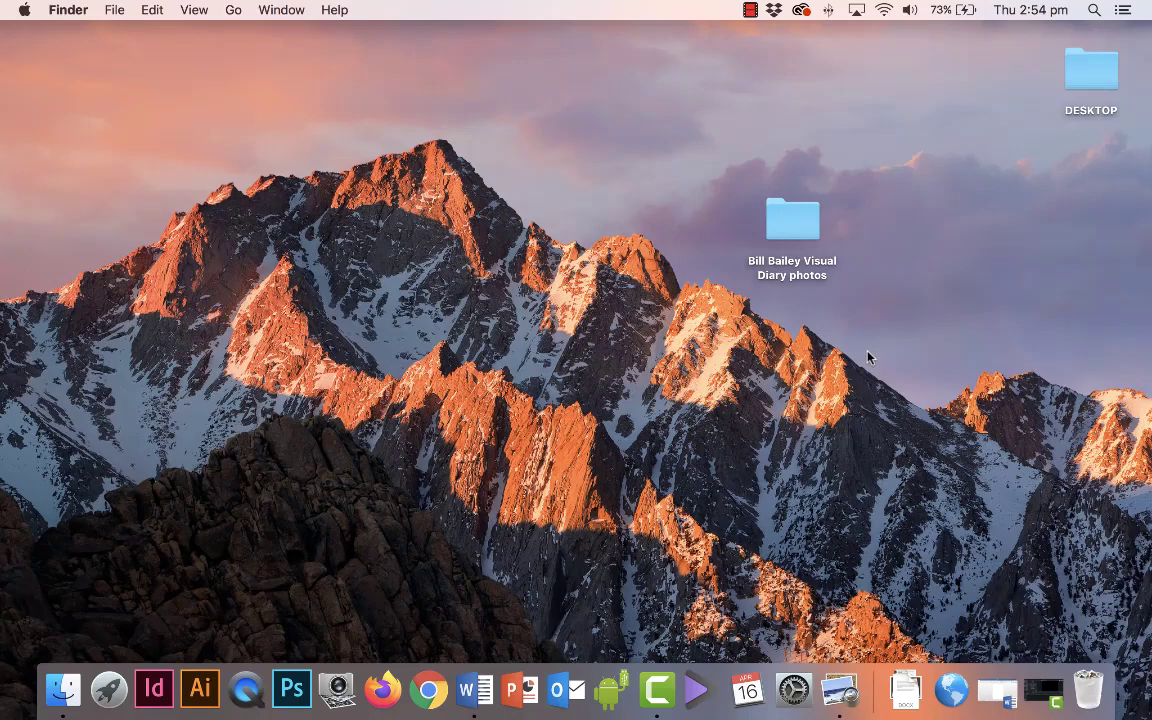
# Step: Preview the sketchbook photos in their folder one by one, then close the folder
pyautogui.doubleClick(790, 226)
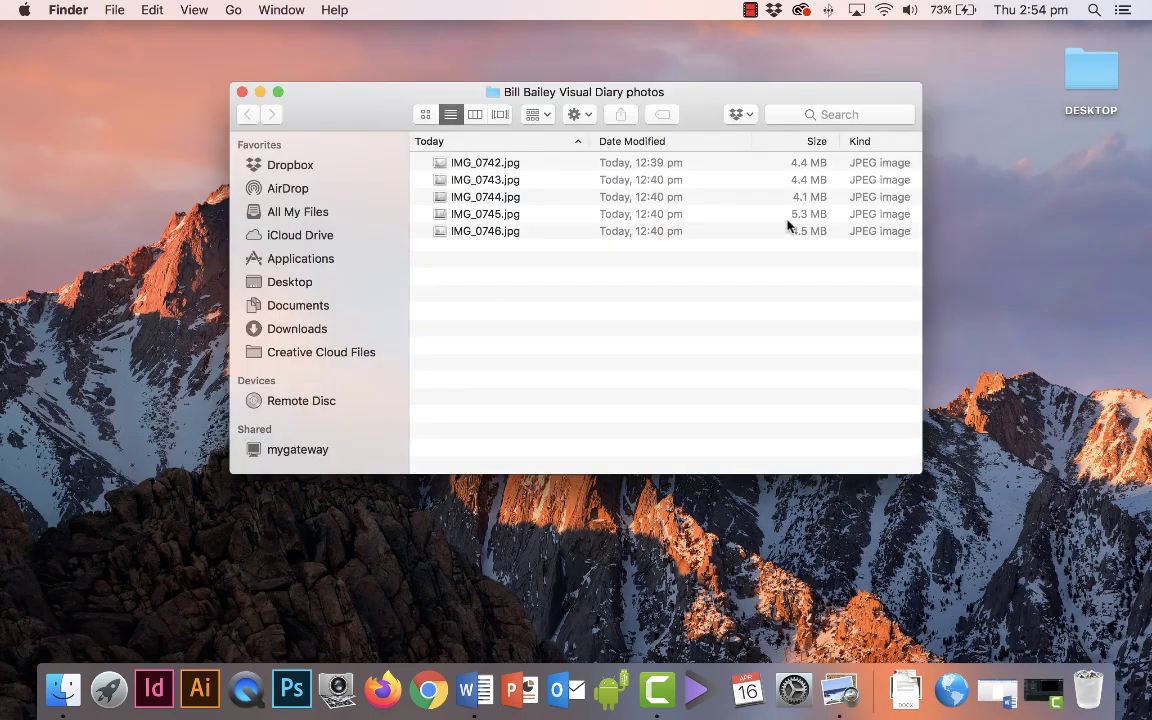
pyautogui.click(558, 164)
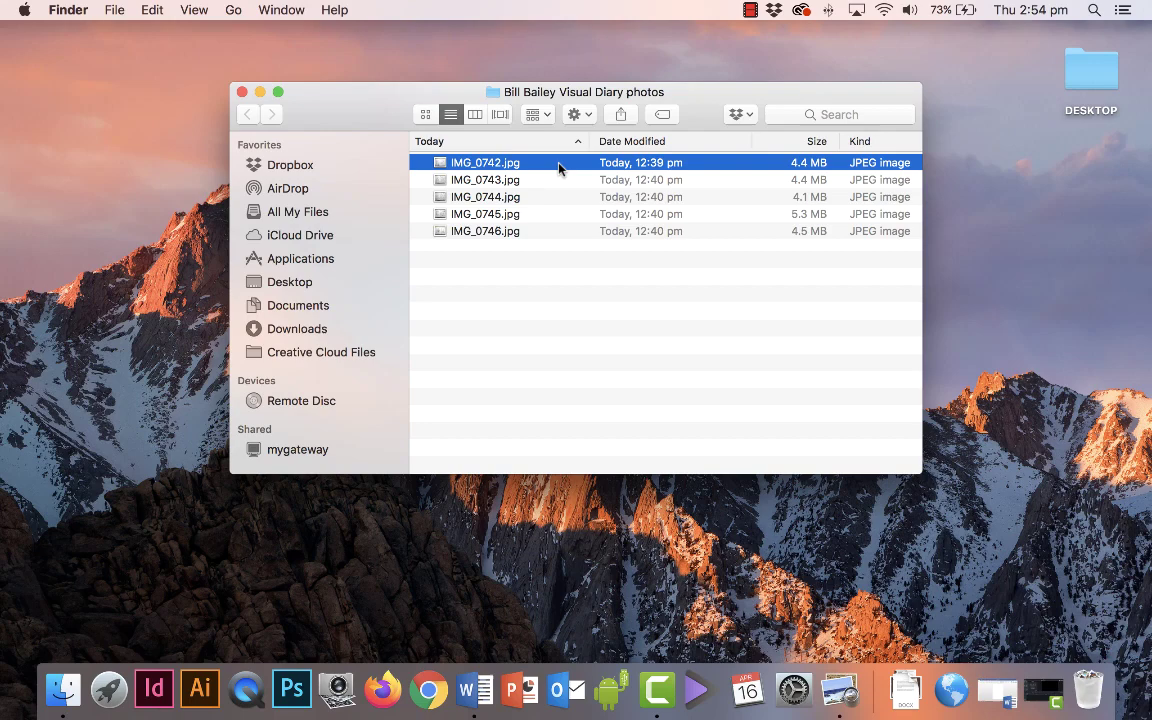
pyautogui.press('space')
pyautogui.press('Down')
pyautogui.press('Down')
pyautogui.press('Down')
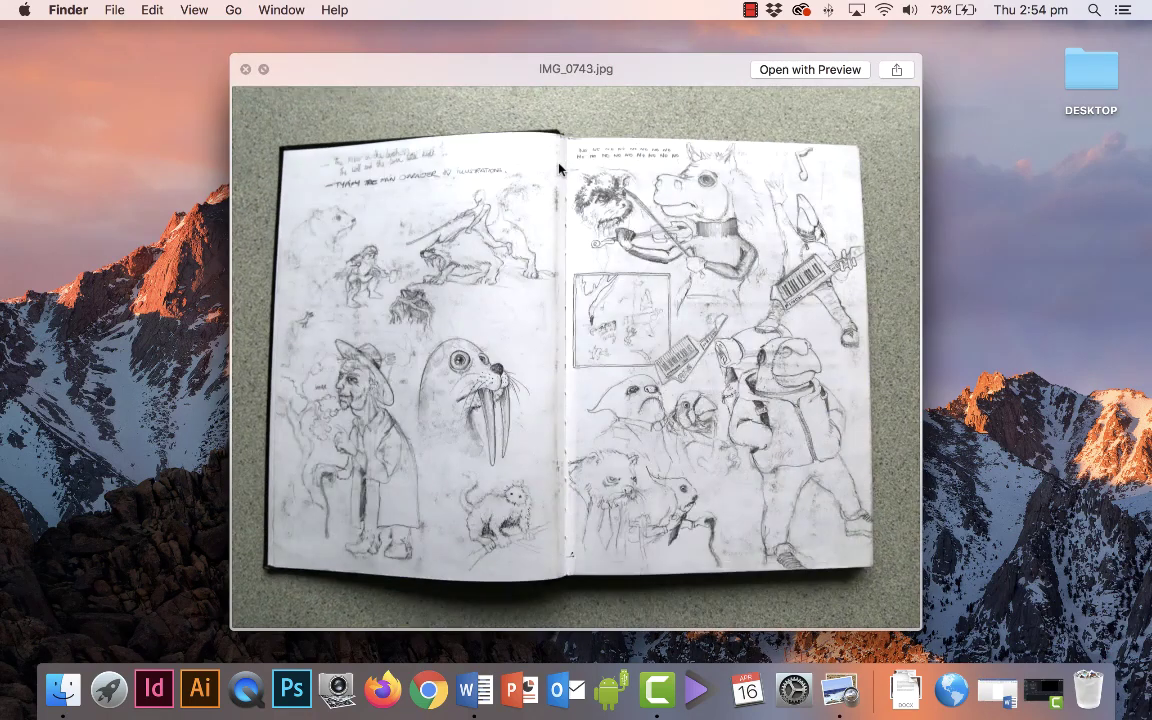
pyautogui.press('Down')
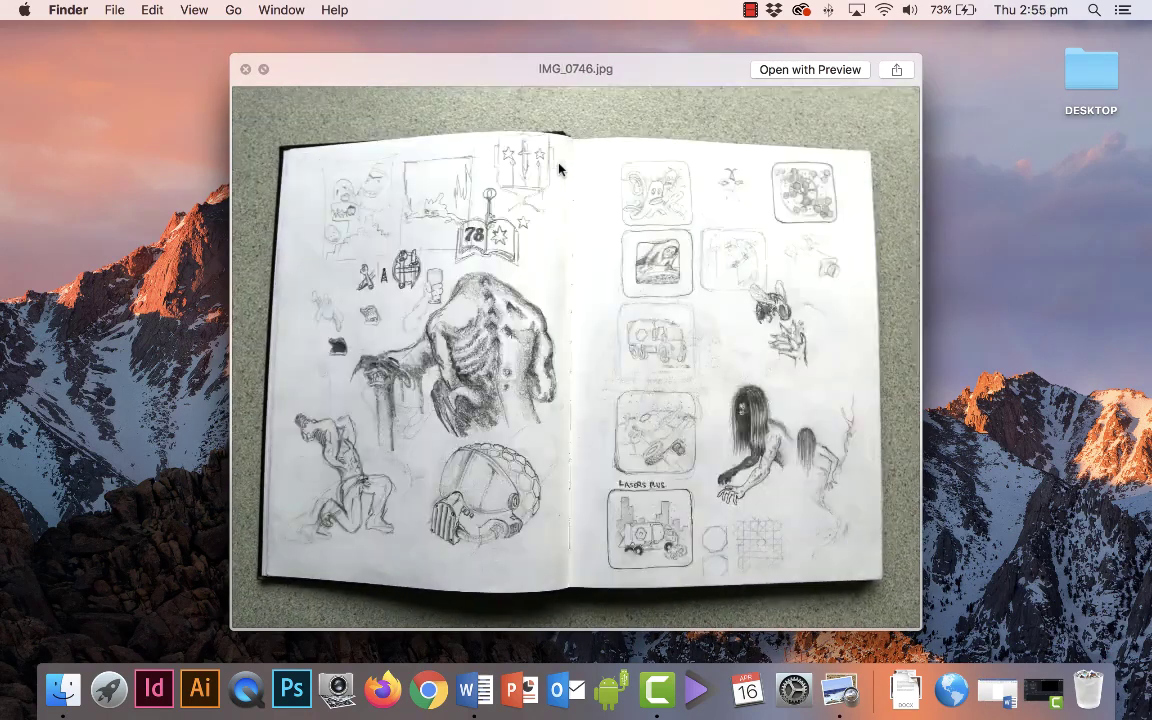
pyautogui.press('space')
pyautogui.click(241, 92)
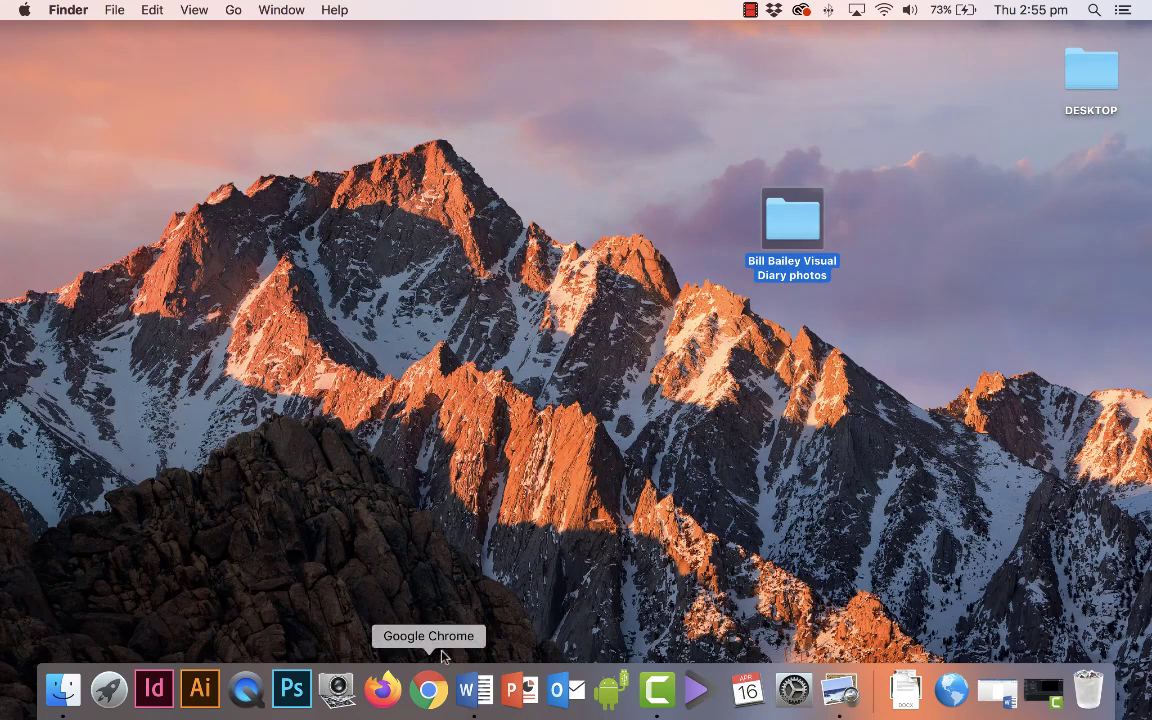
# Step: Start a blank Word document and set its page orientation to Landscape
pyautogui.click(475, 692)
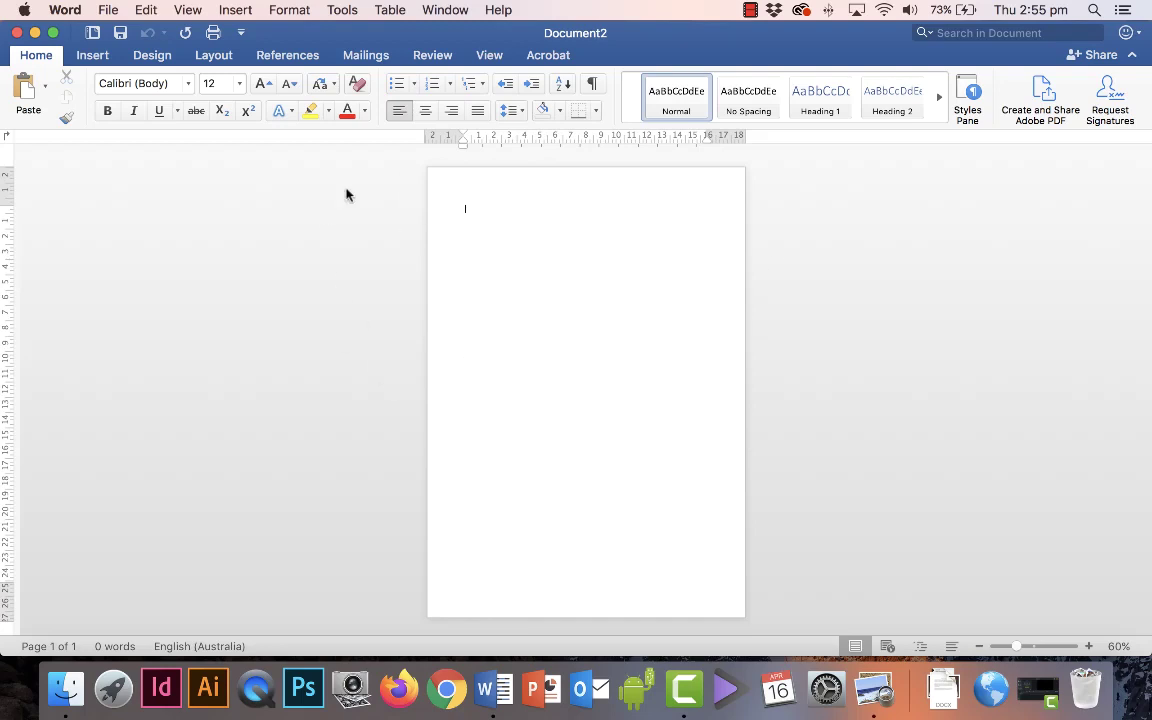
pyautogui.click(214, 57)
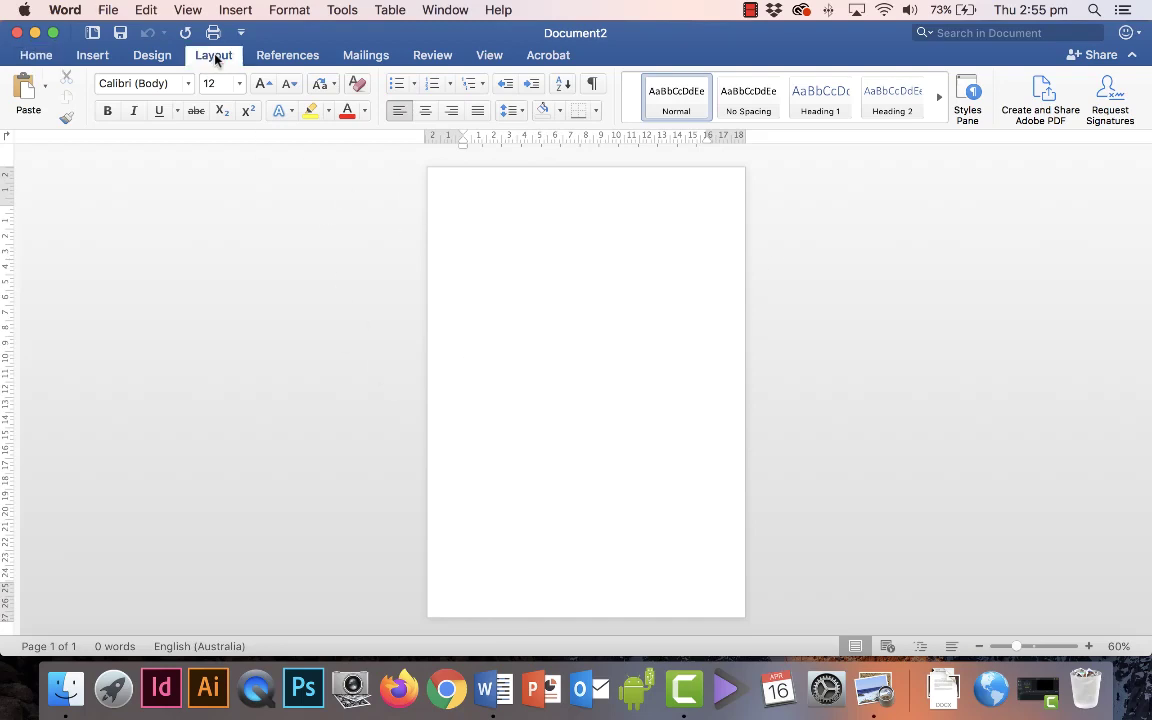
pyautogui.click(78, 96)
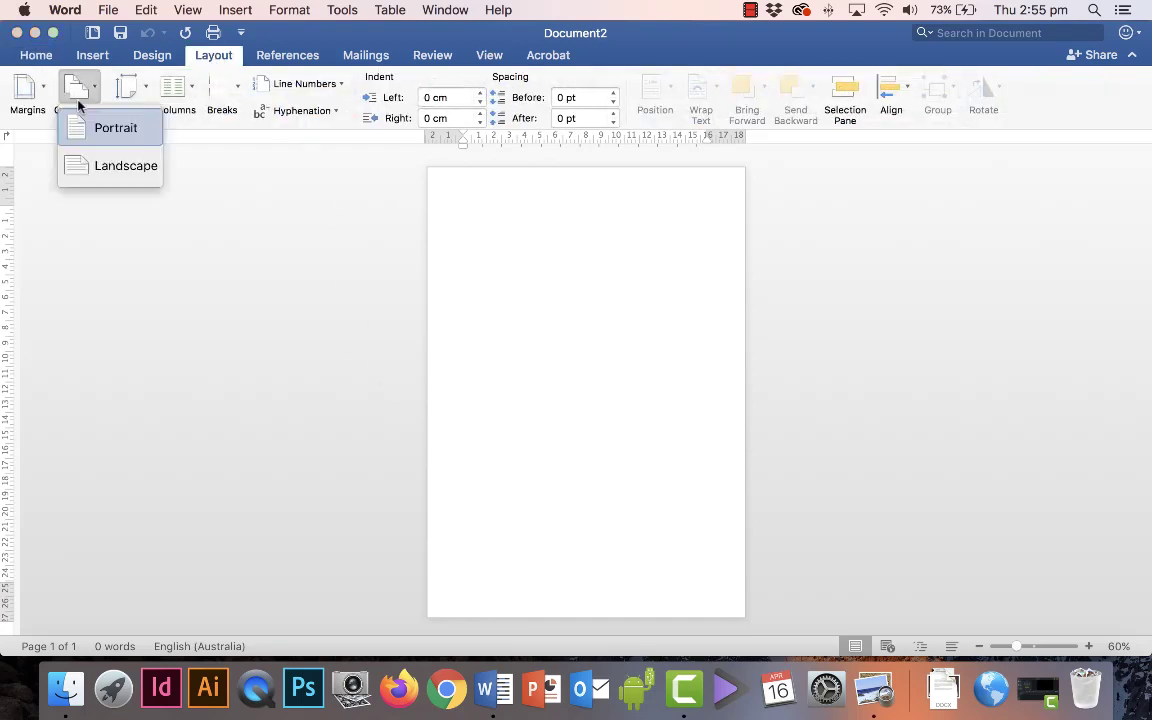
pyautogui.click(118, 166)
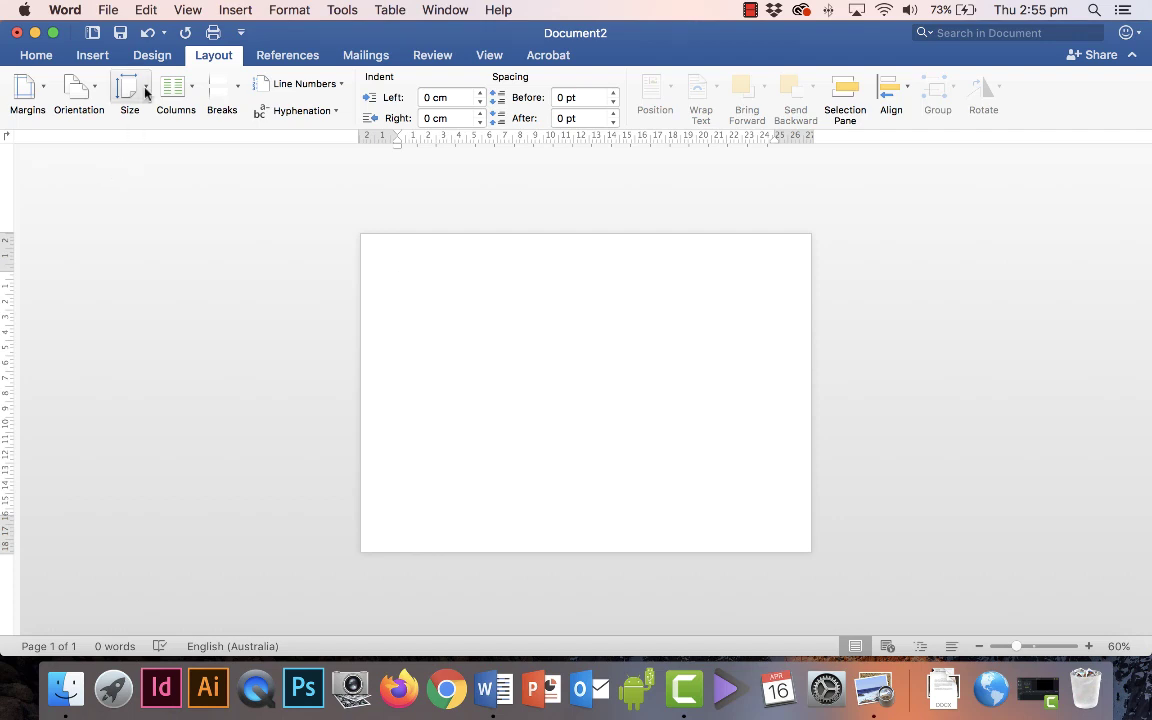
# Step: Insert all five photos IMG_0742–IMG_0746.jpg from file, then select the page-1 photo
pyautogui.click(95, 58)
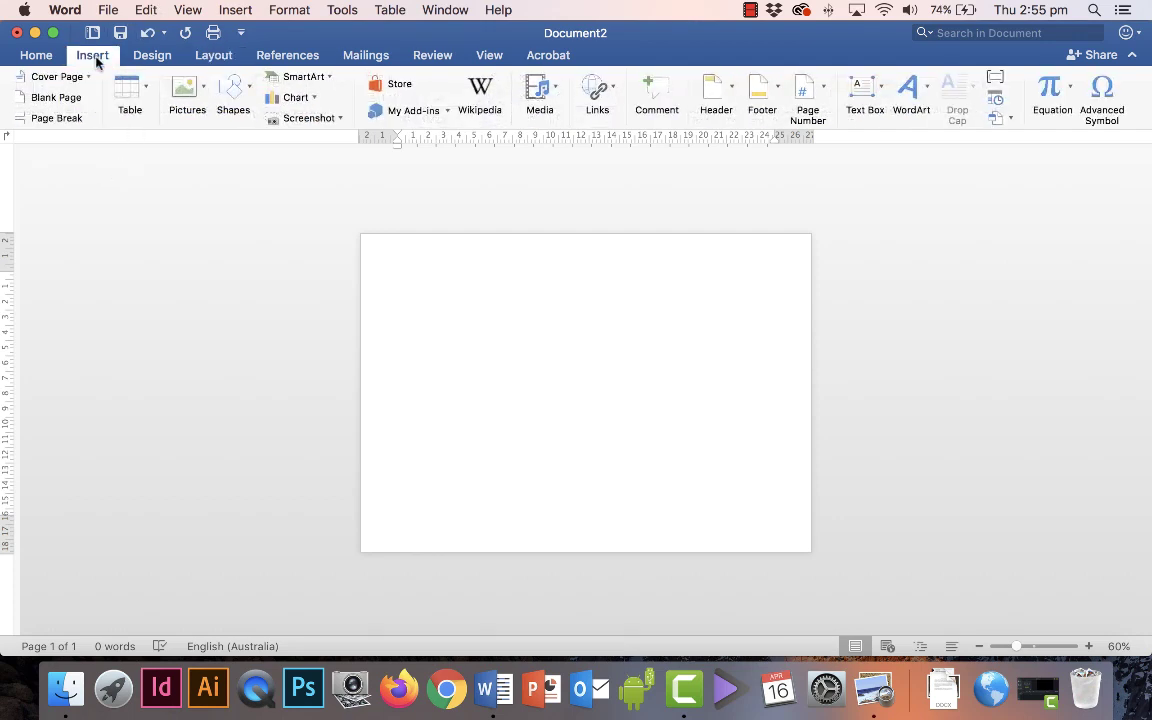
pyautogui.click(181, 88)
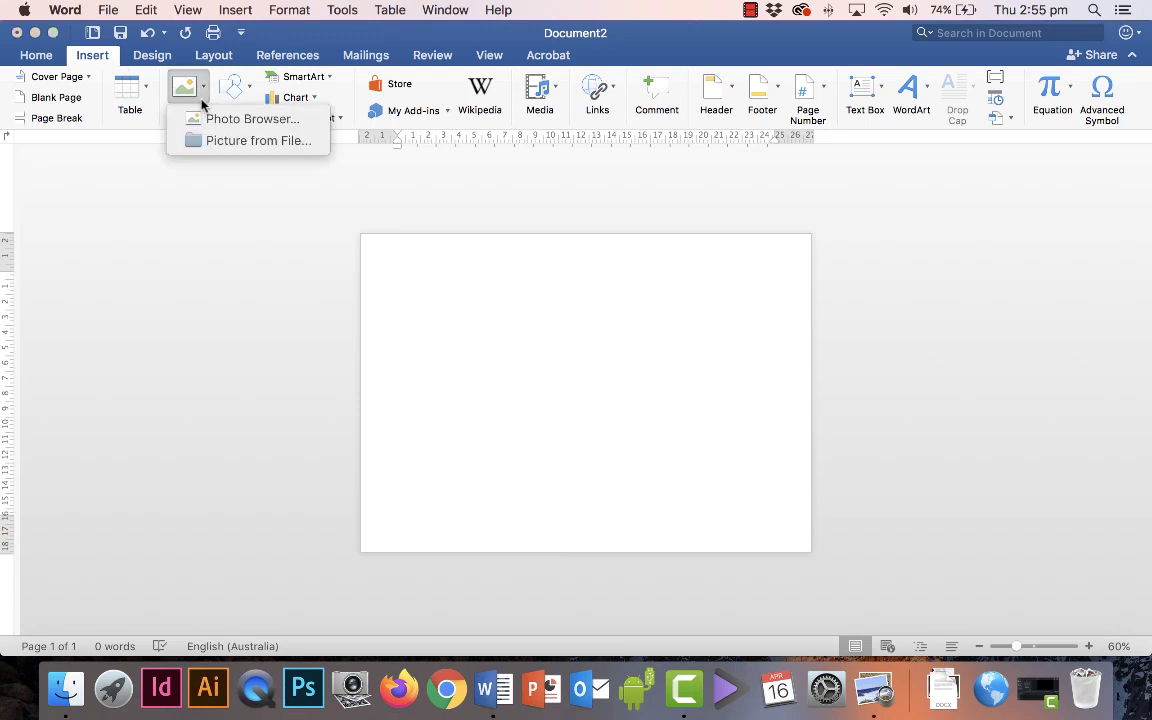
pyautogui.click(285, 141)
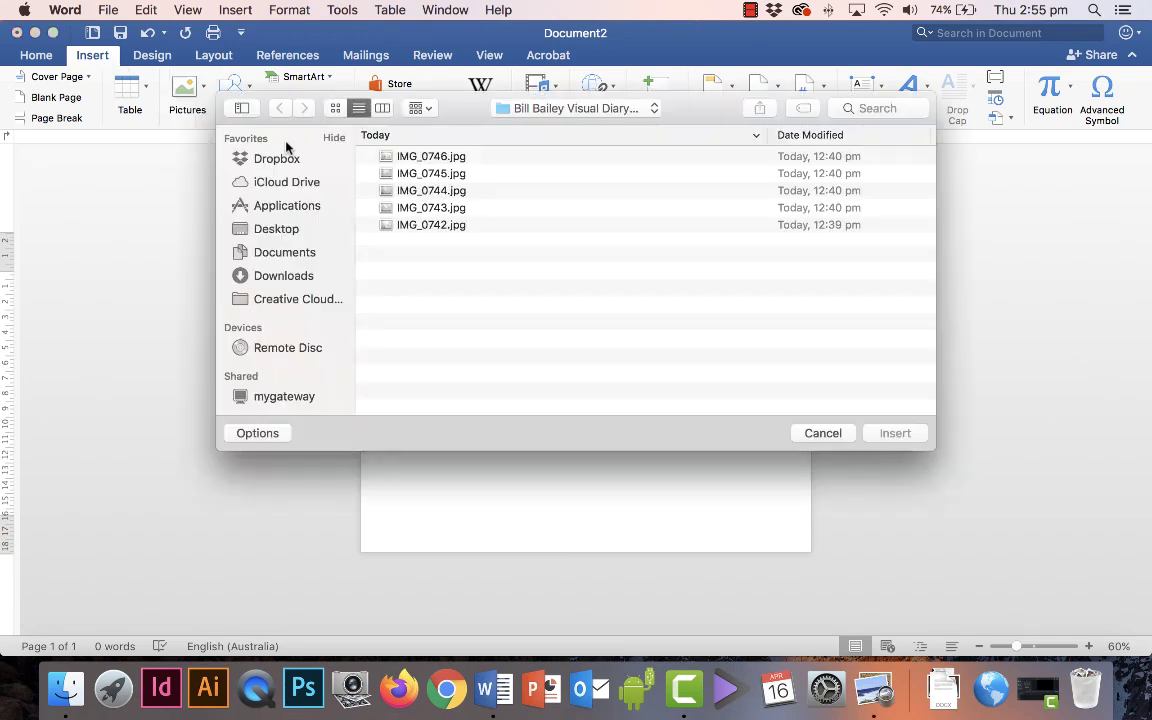
pyautogui.moveTo(530, 157); pyautogui.dragTo(522, 244)
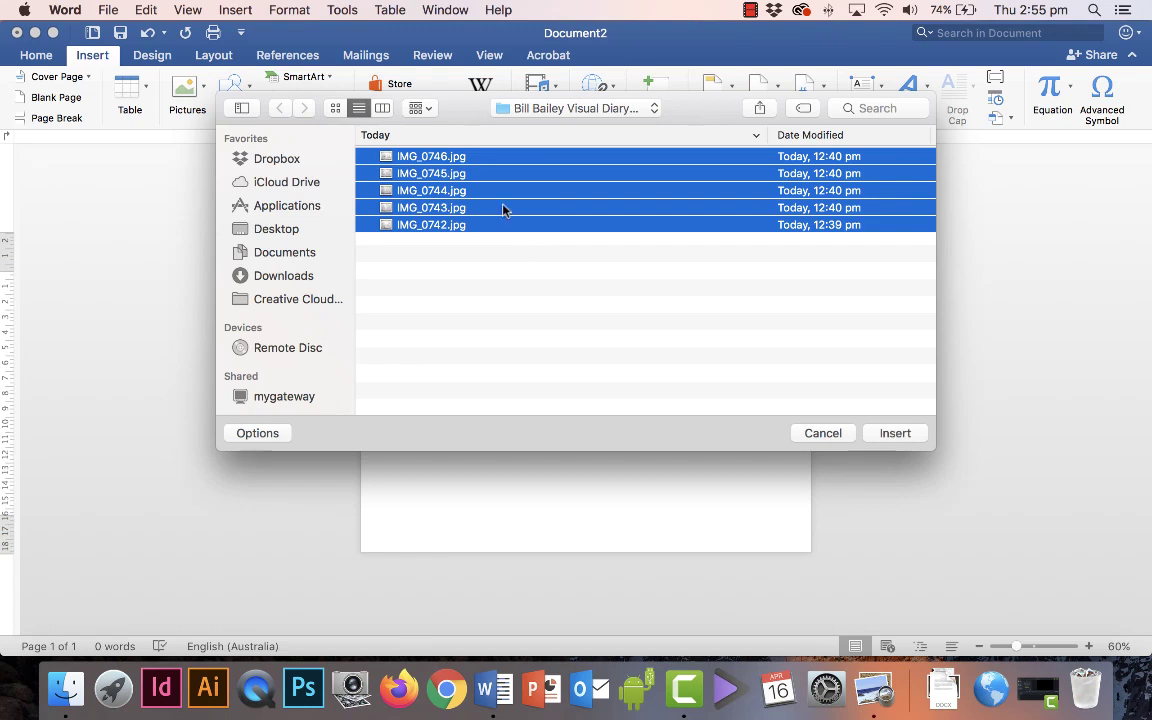
pyautogui.click(905, 434)
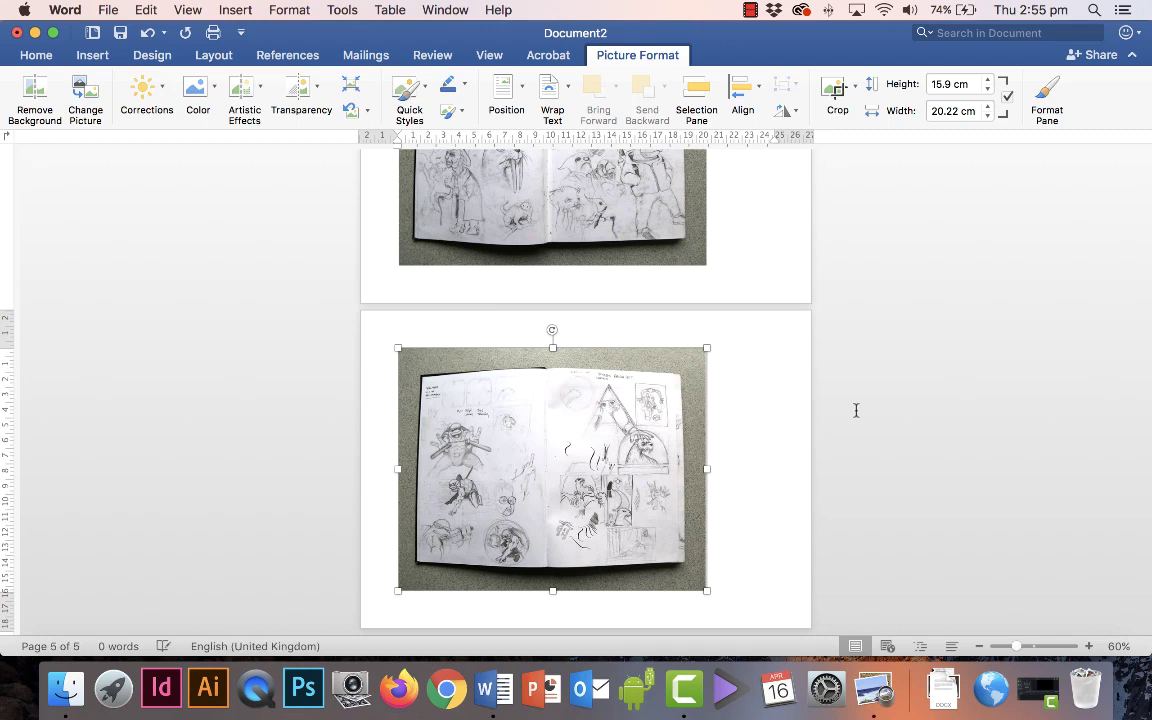
pyautogui.scroll(15, 856, 412)
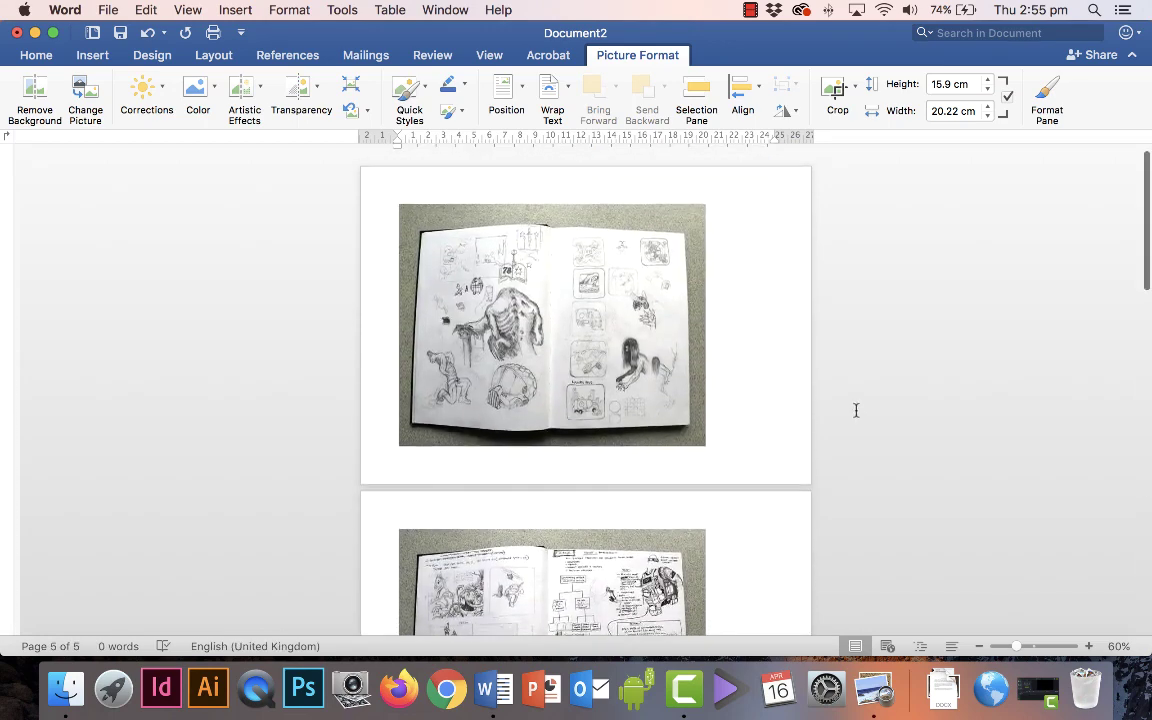
pyautogui.click(430, 172)
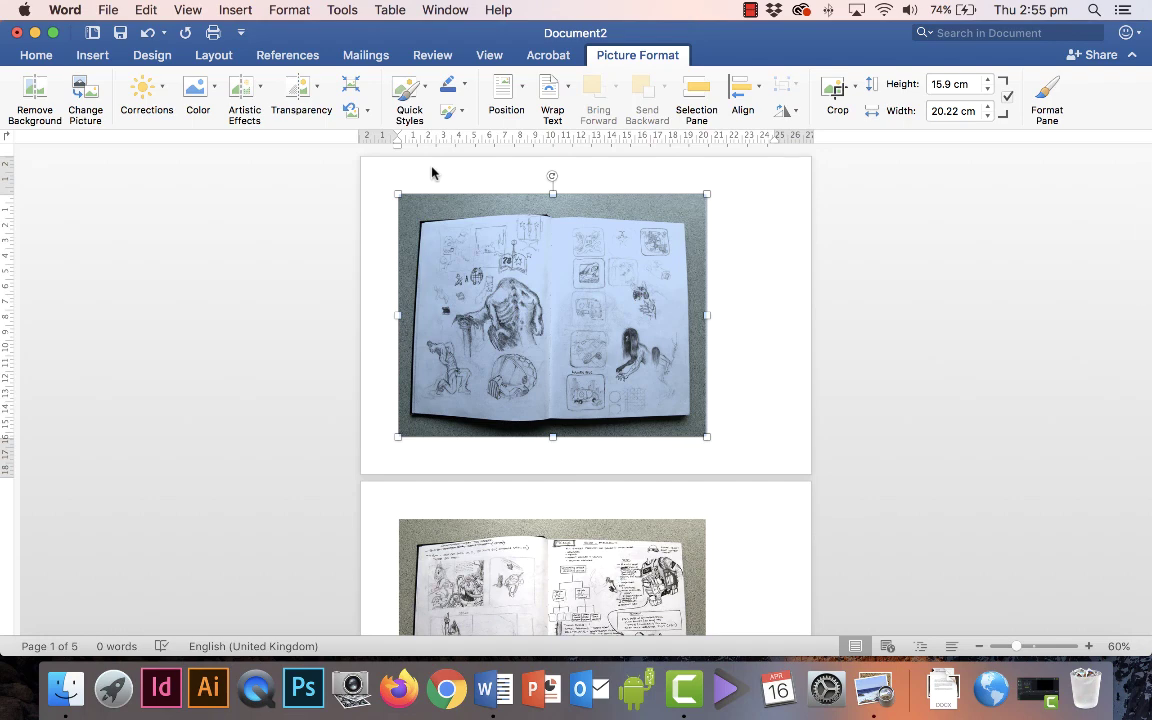
# Step: Put the artist's name and 'Visual Diary' in the page header, correcting the misspelling to 'Visual'
pyautogui.doubleClick(432, 172)
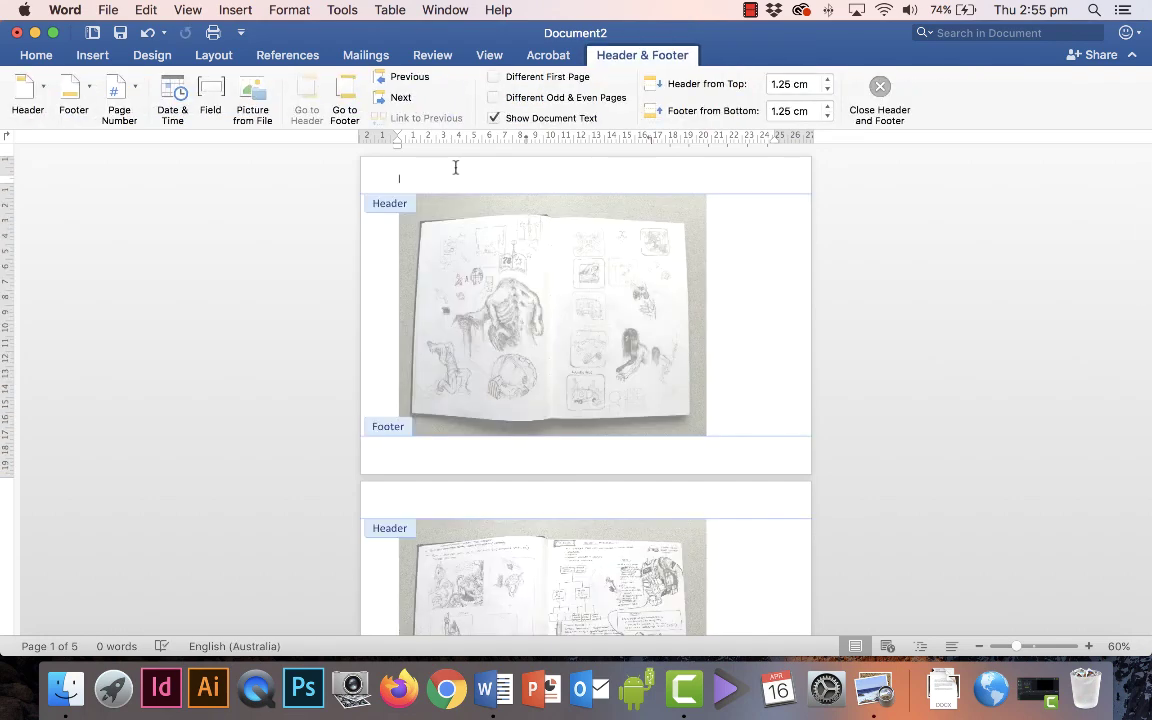
pyautogui.write('s')
pyautogui.write('ill ba')
pyautogui.write('iley')
pyautogui.write(' Visual Diary')
pyautogui.rightClick(438, 180)
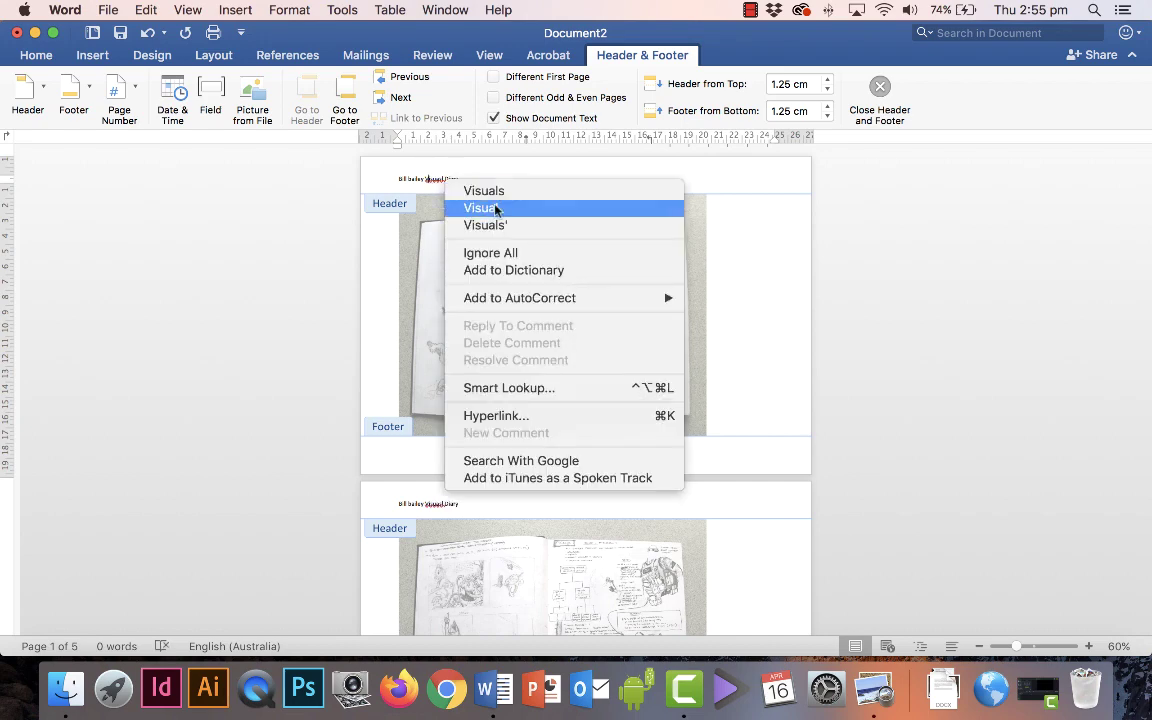
pyautogui.click(495, 208)
pyautogui.click(374, 180)
pyautogui.press('super+c')
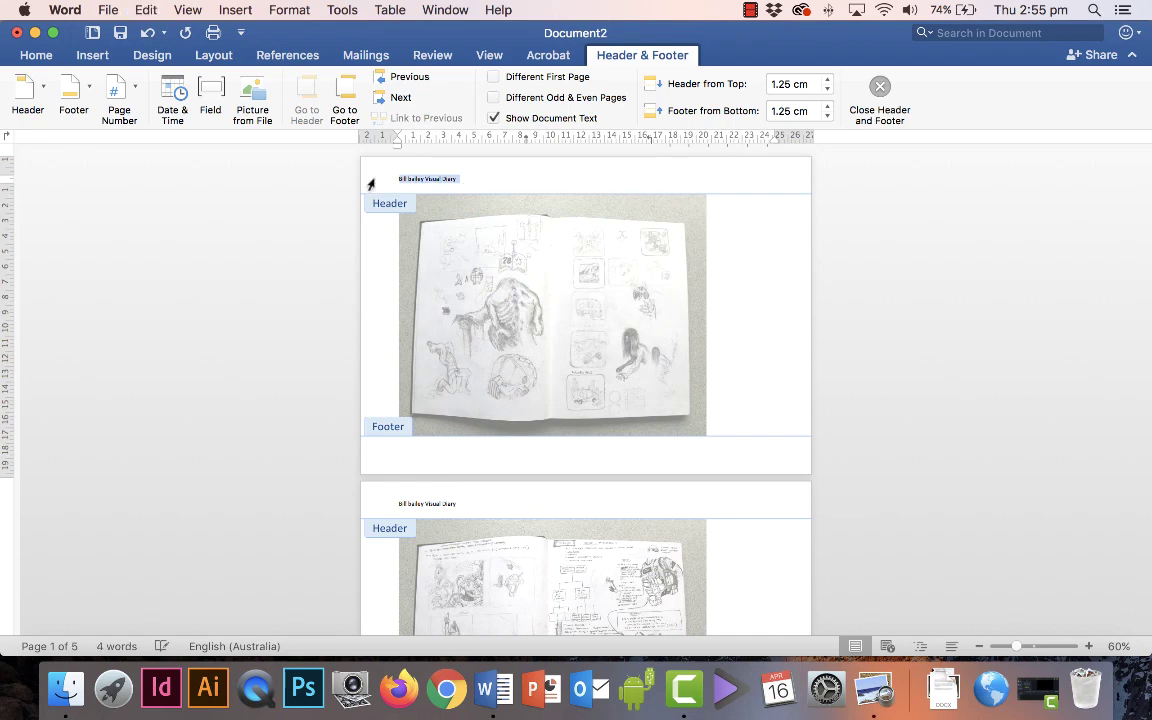
pyautogui.click(880, 88)
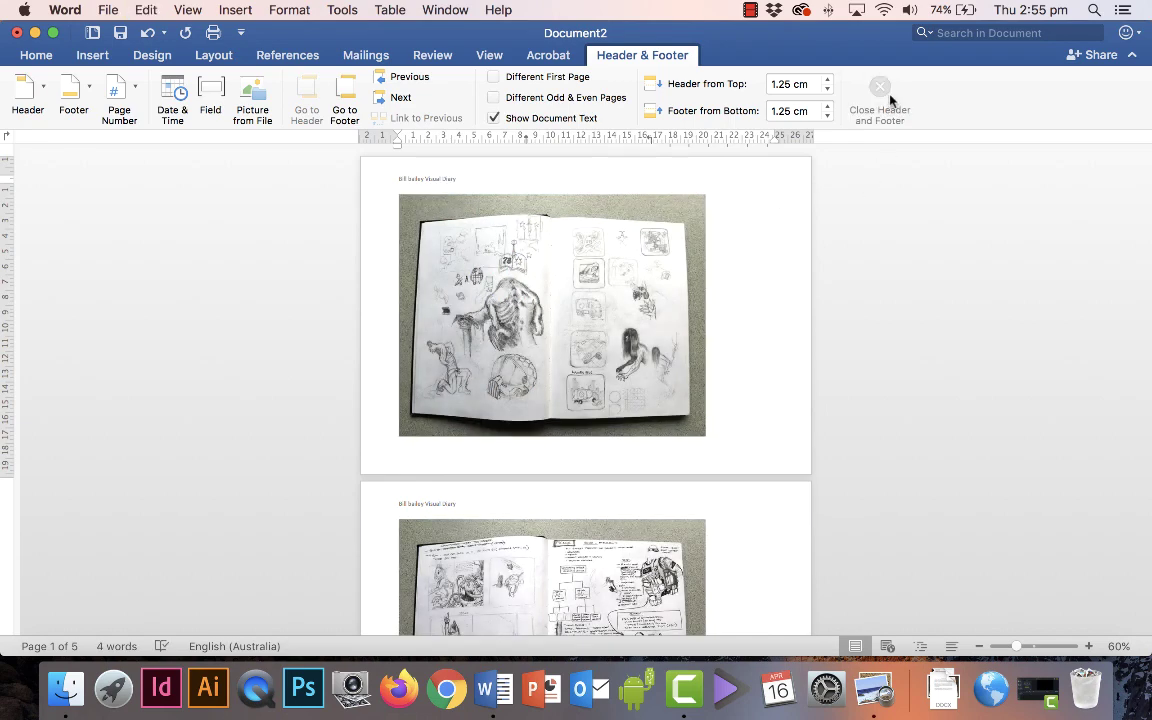
# Step: Save the document as a .docx named with the artist's name plus 'Visual Diary', beside the photos
pyautogui.click(106, 11)
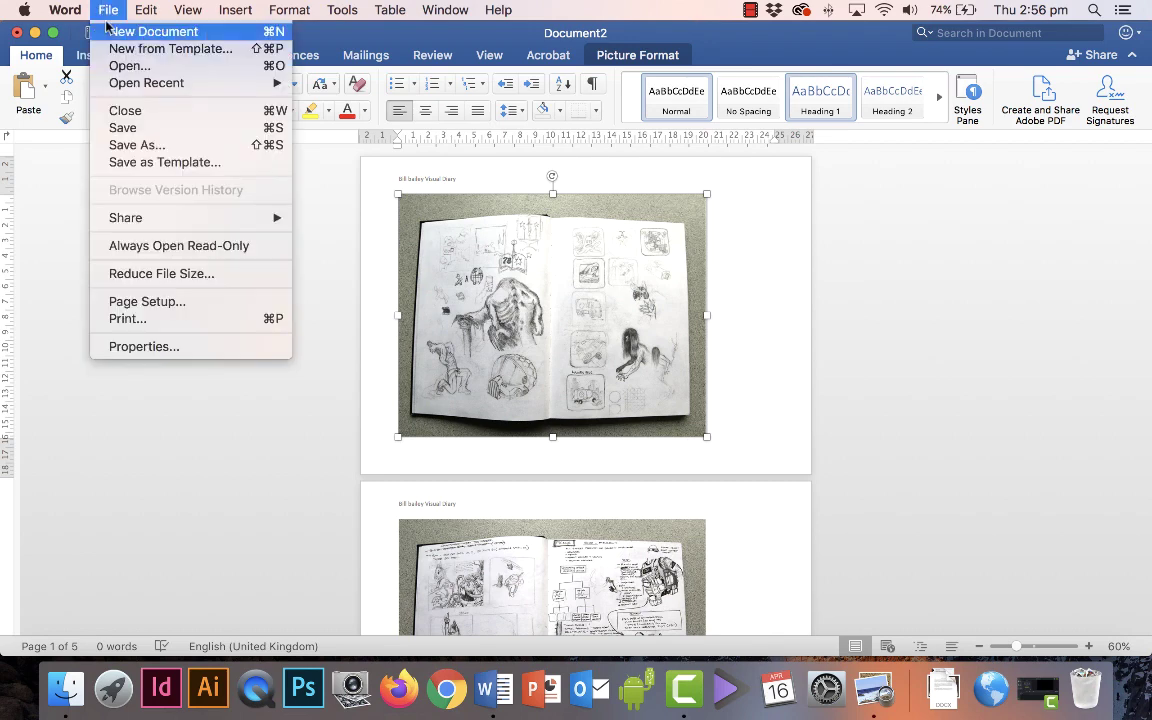
pyautogui.click(130, 145)
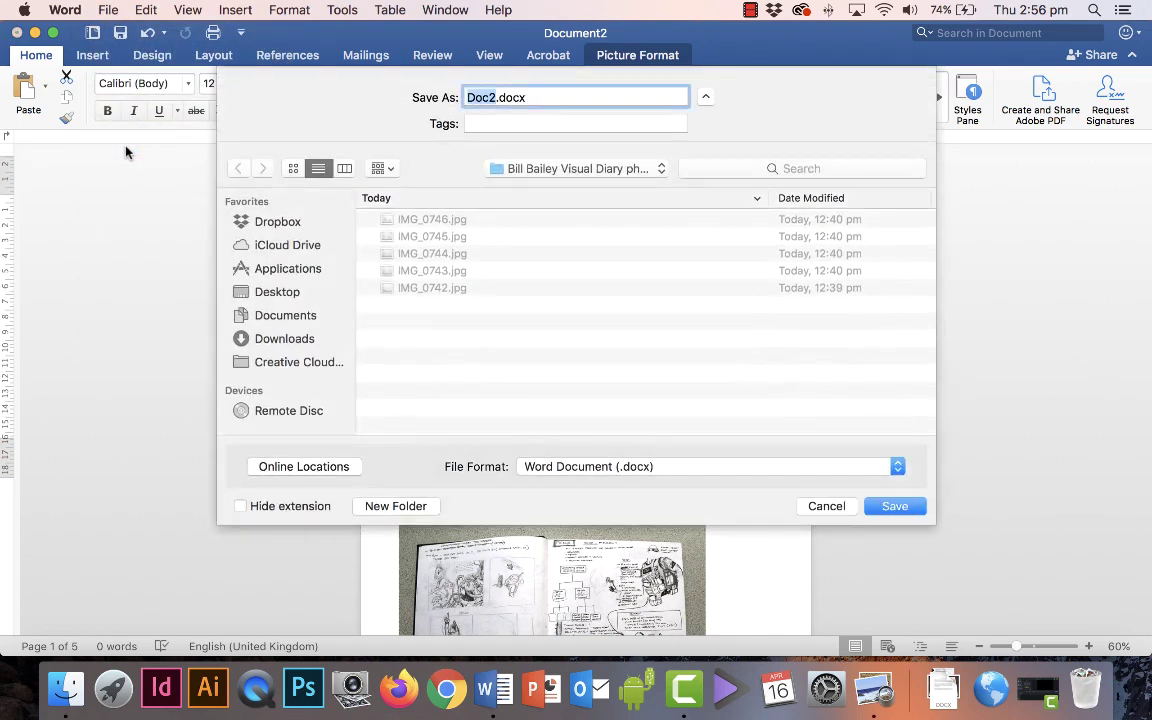
pyautogui.press('super+v')
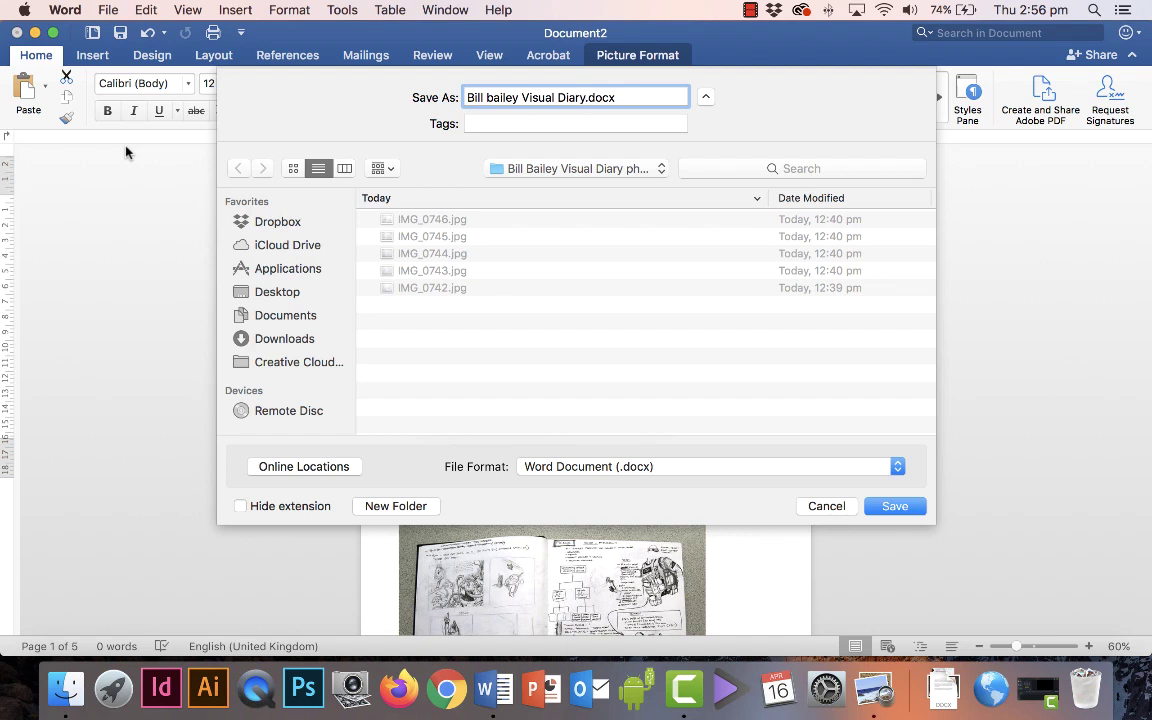
pyautogui.click(903, 510)
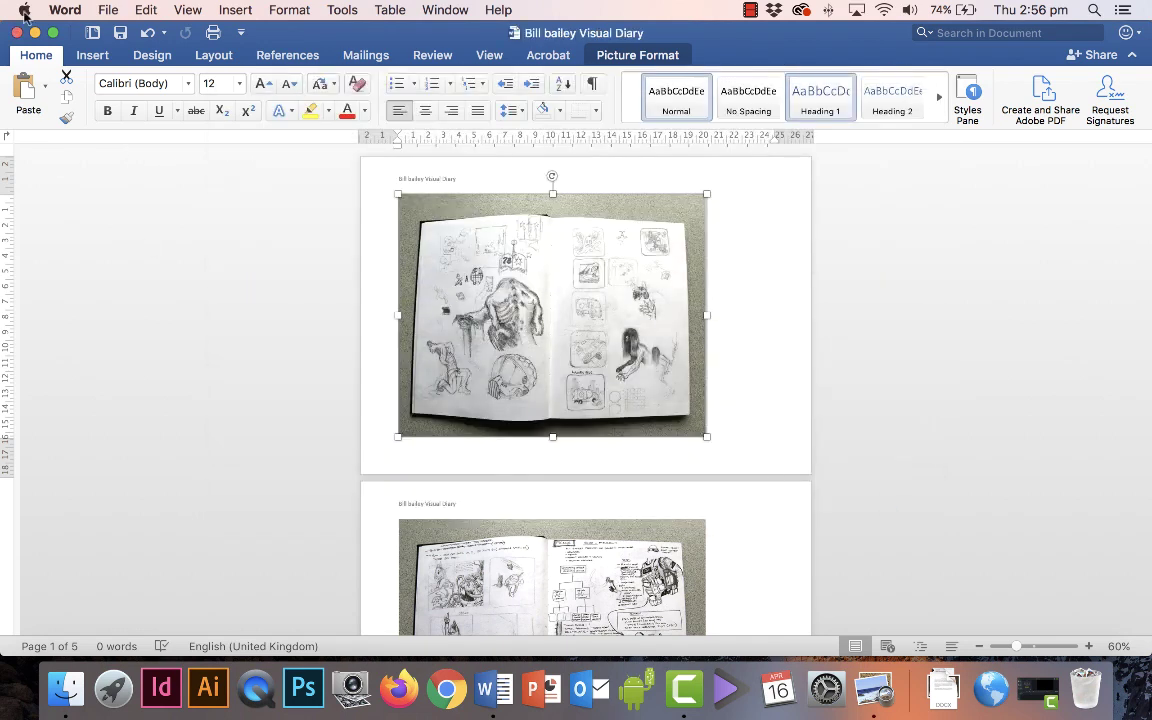
pyautogui.click(108, 11)
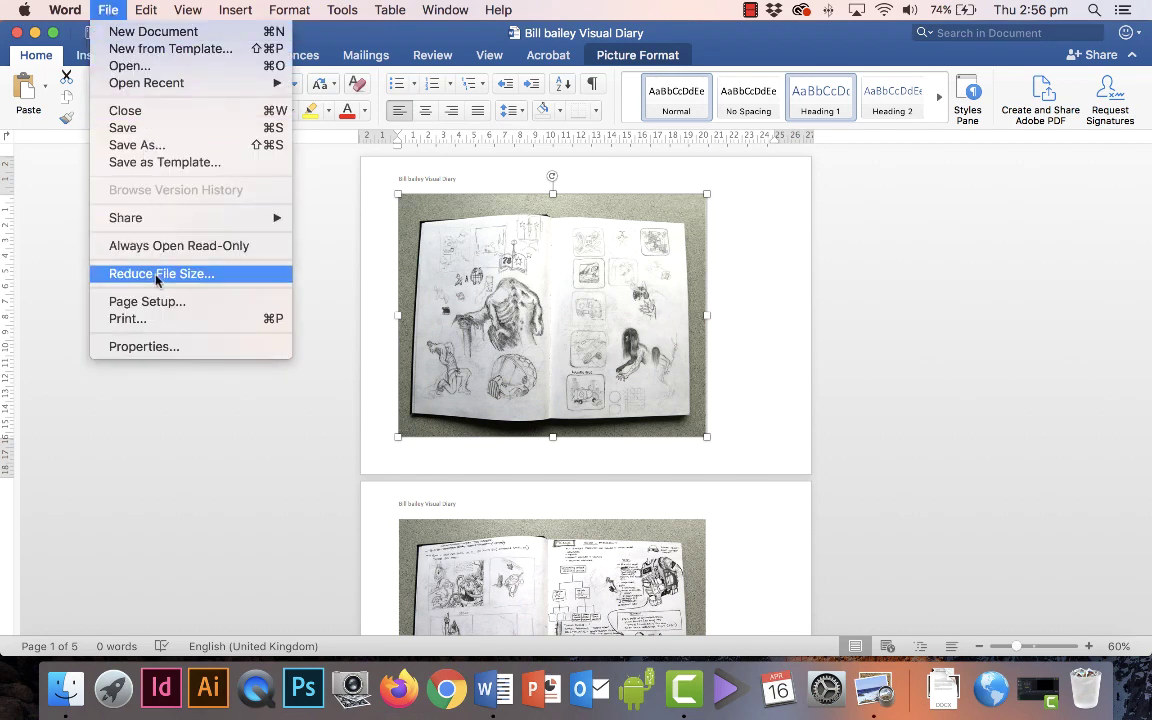
# Step: Use Reduce File Size to compress all pictures at Email (96 ppi), deleting cropped areas
pyautogui.click(232, 279)
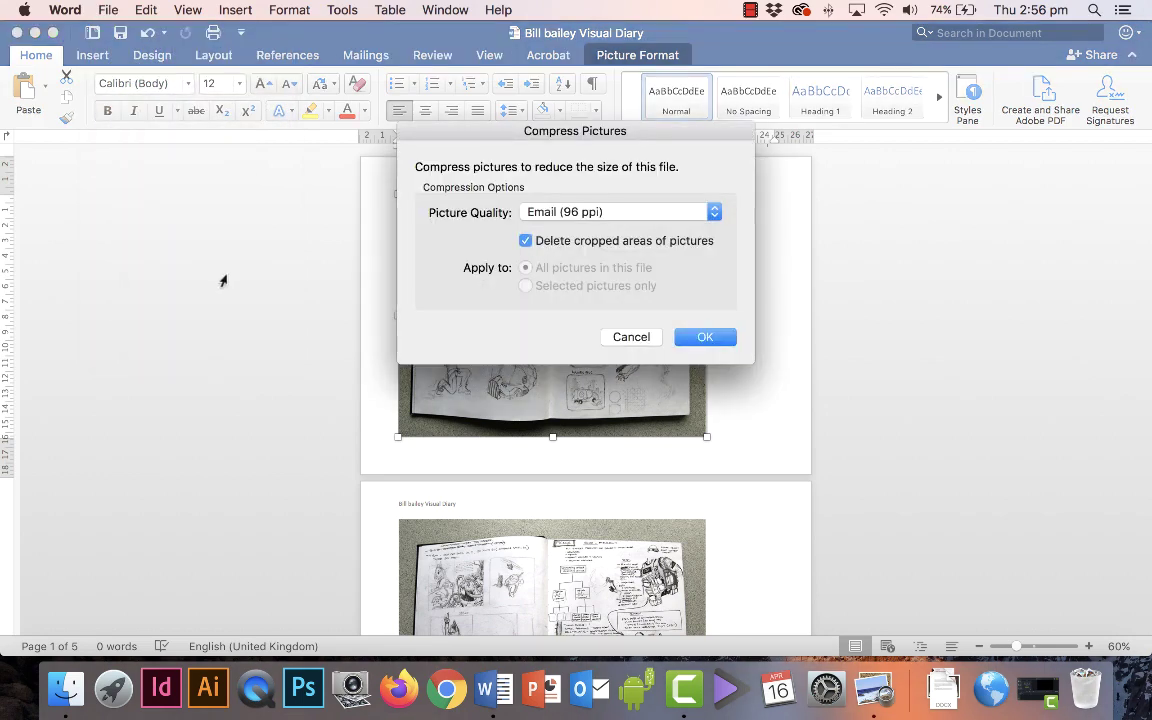
pyautogui.click(605, 212)
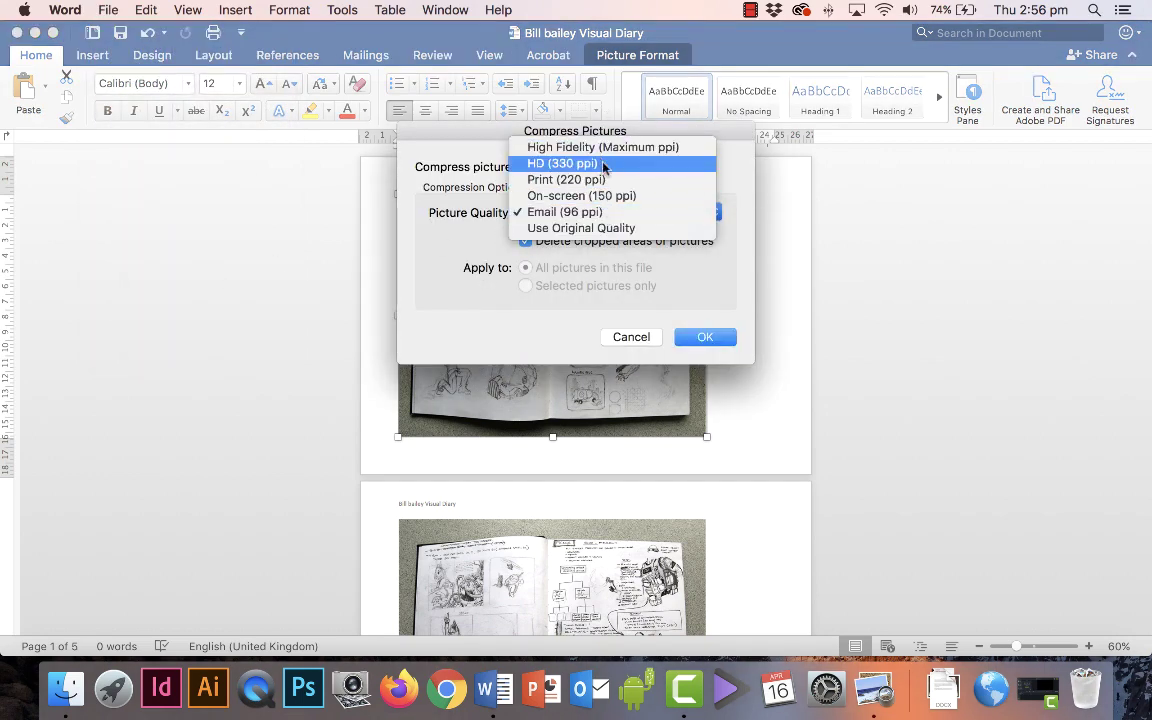
pyautogui.click(657, 214)
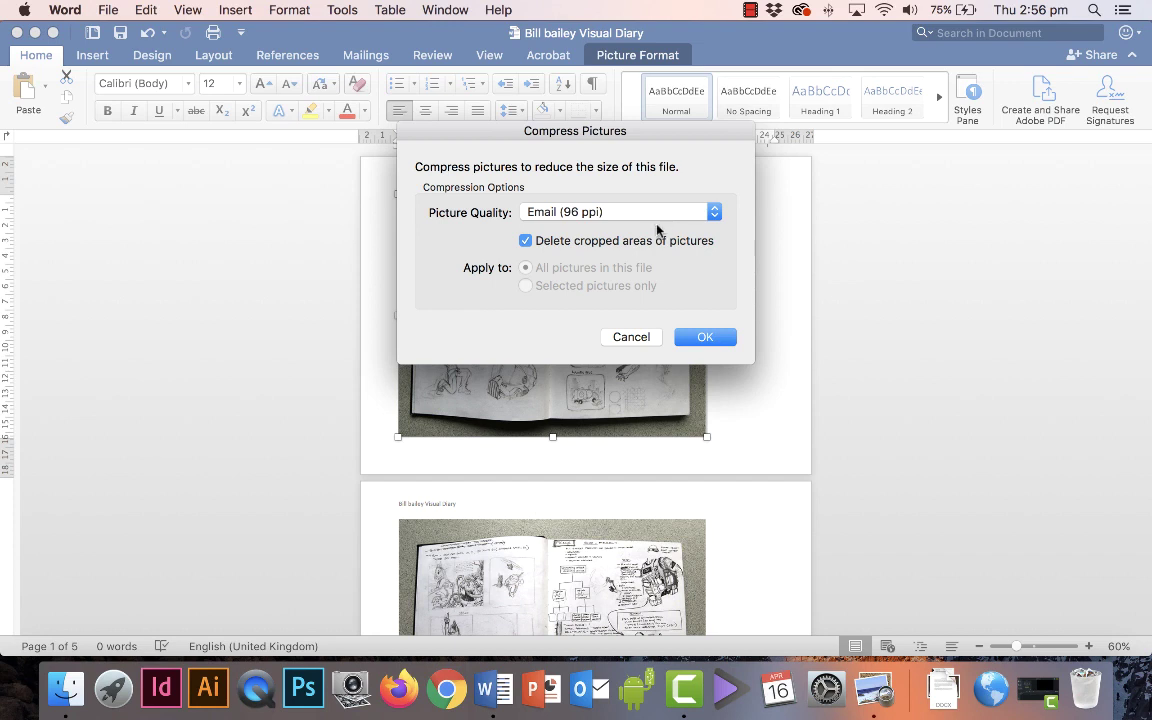
pyautogui.click(718, 337)
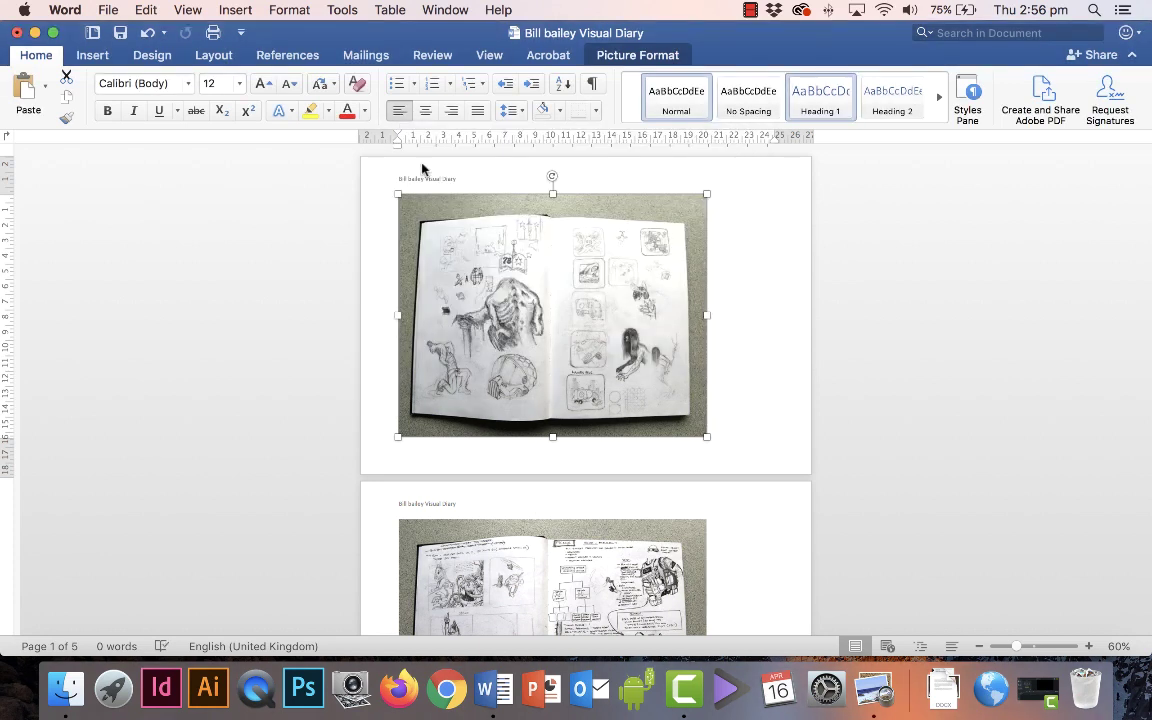
# Step: Export a PDF copy named with the artist's name plus 'Visual Diary'
pyautogui.click(555, 57)
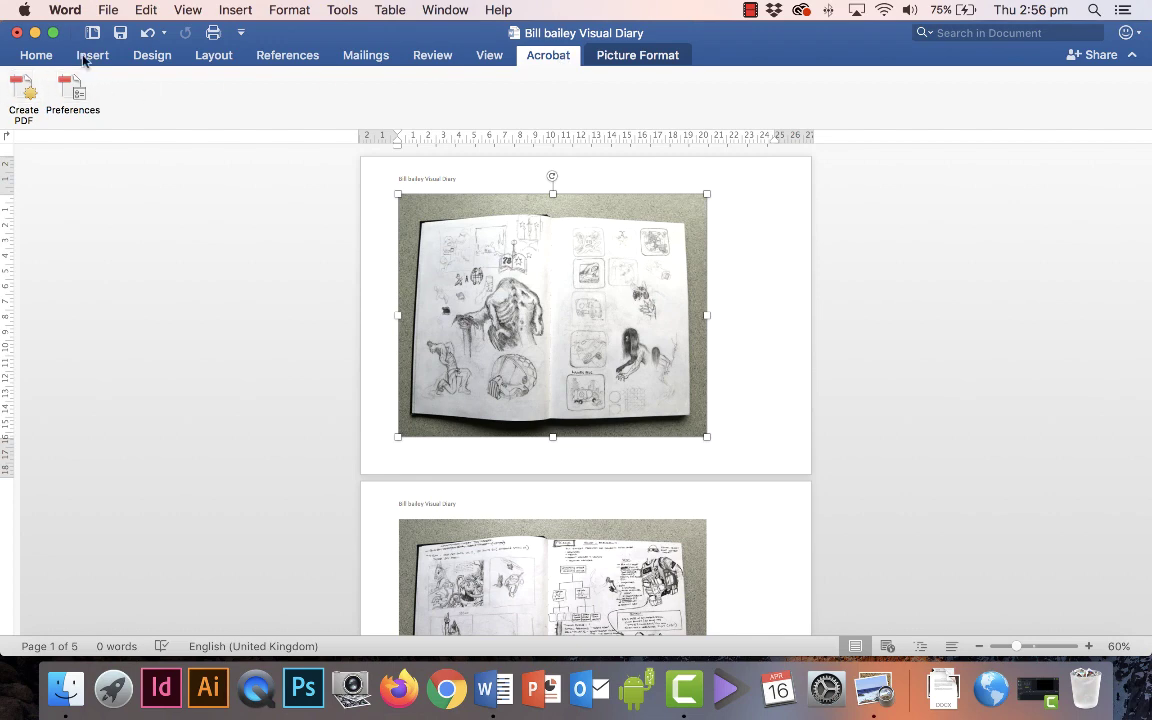
pyautogui.click(106, 10)
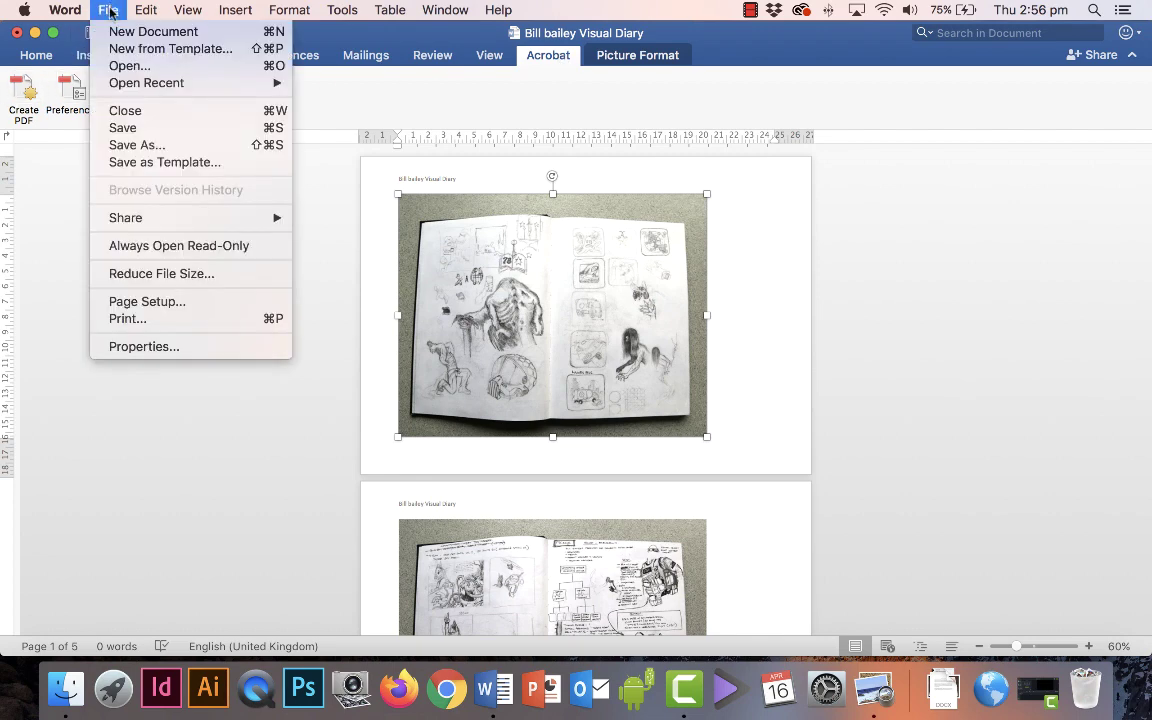
pyautogui.click(133, 147)
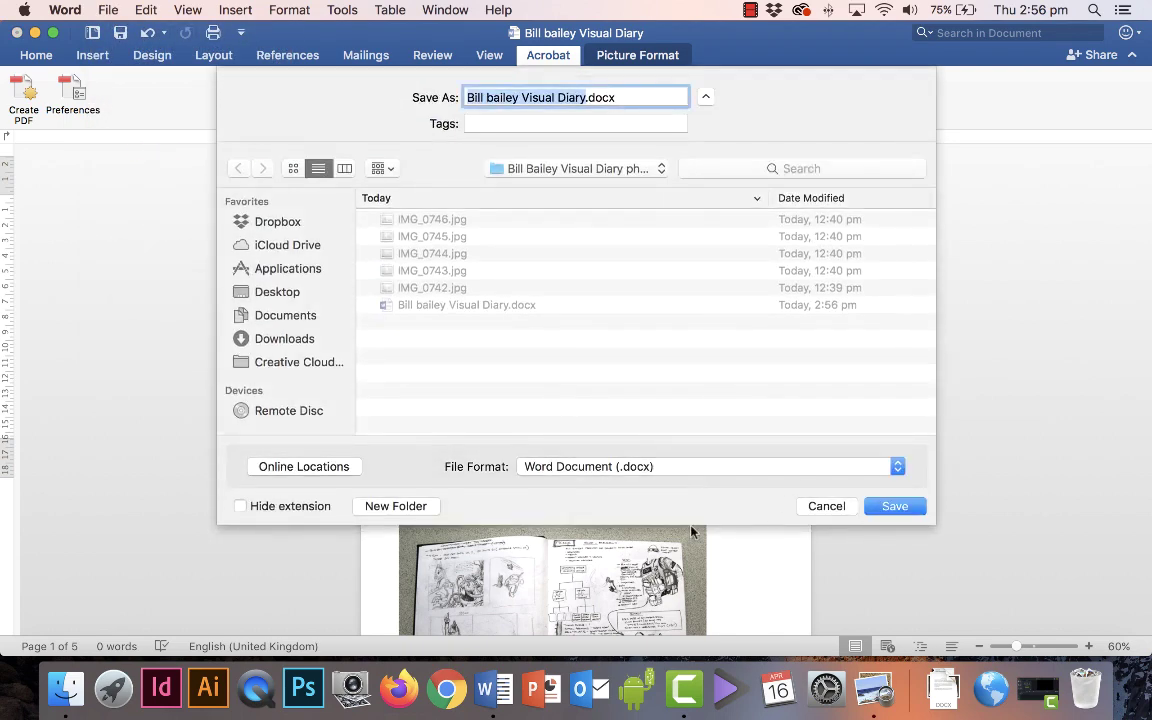
pyautogui.click(576, 468)
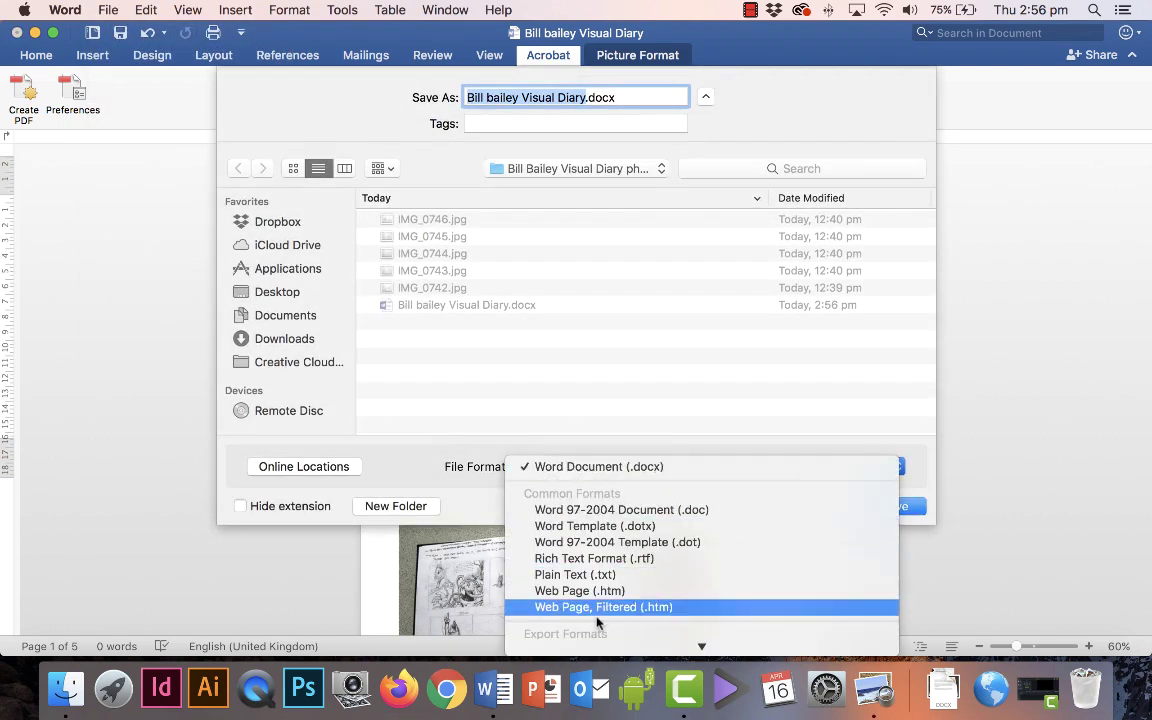
pyautogui.click(588, 520)
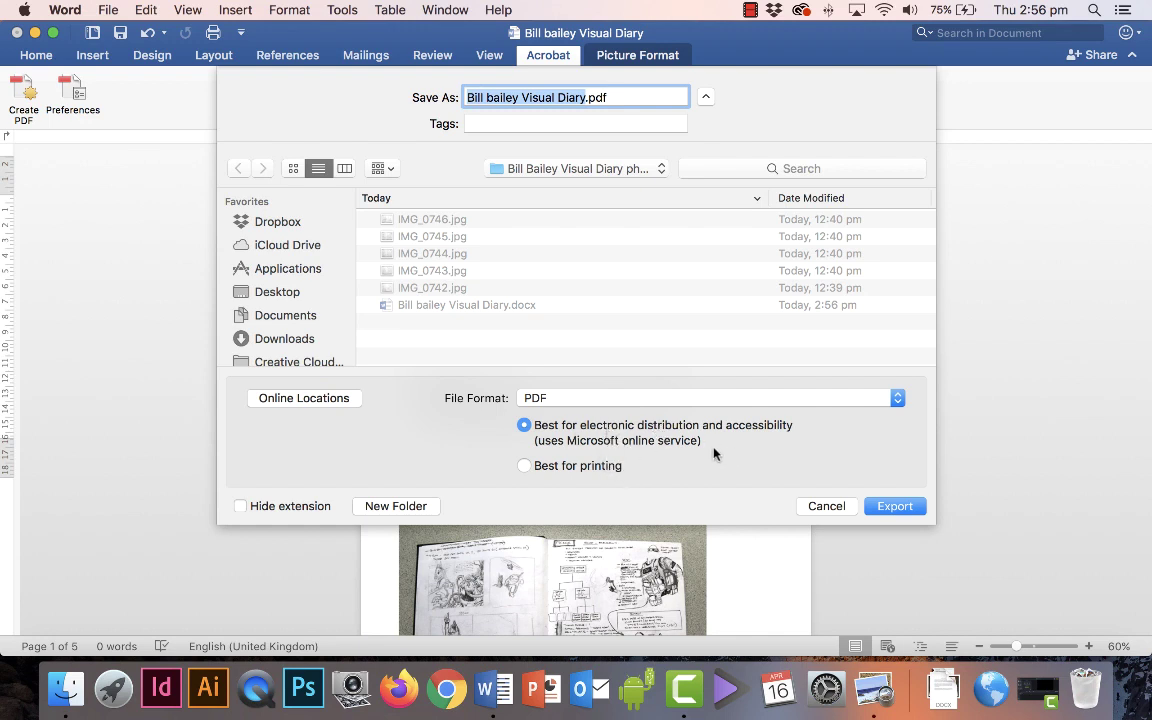
pyautogui.click(904, 508)
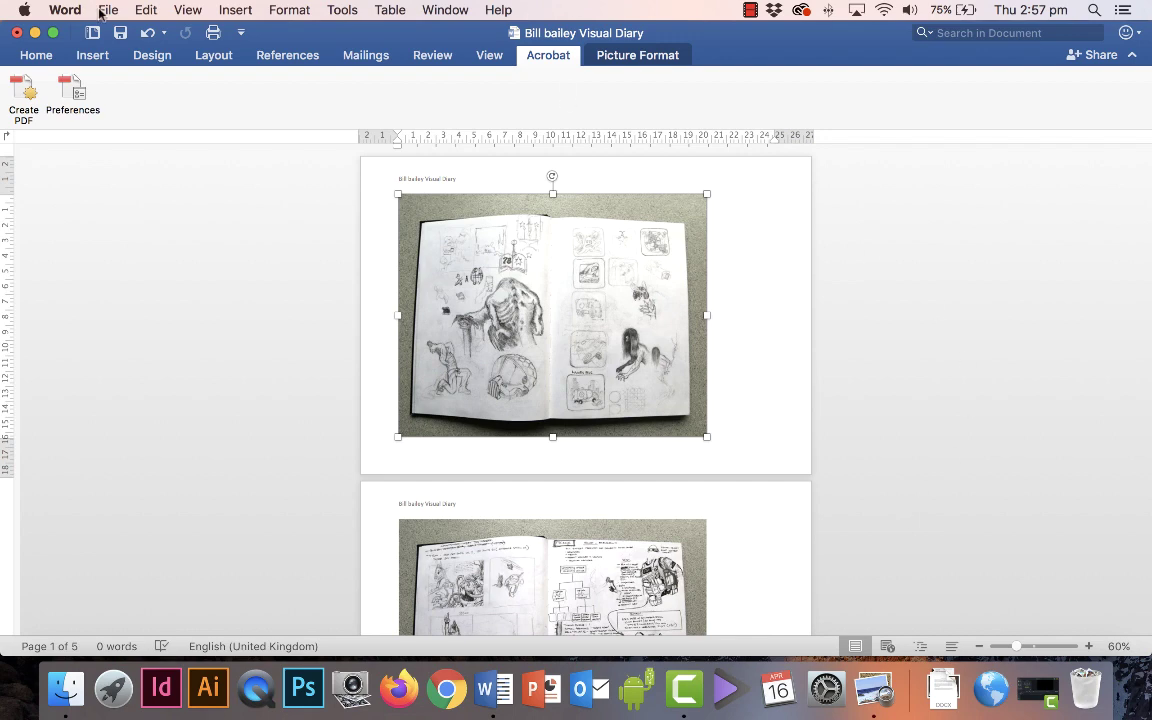
pyautogui.click(35, 33)
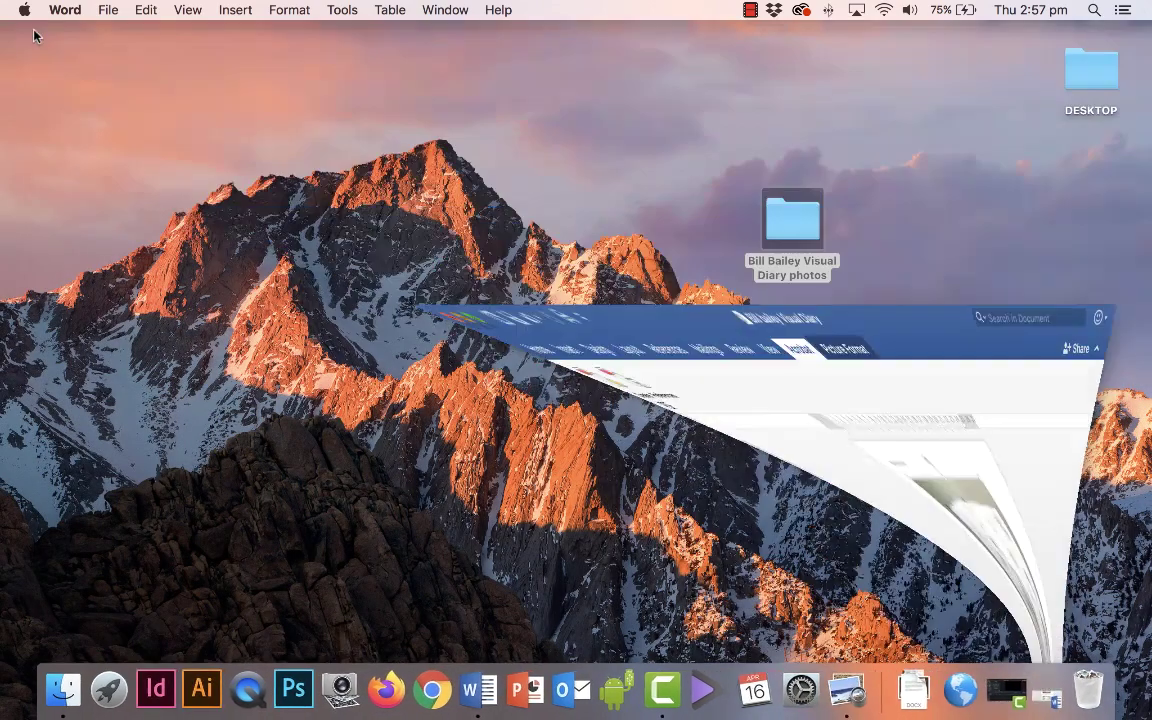
pyautogui.doubleClick(792, 228)
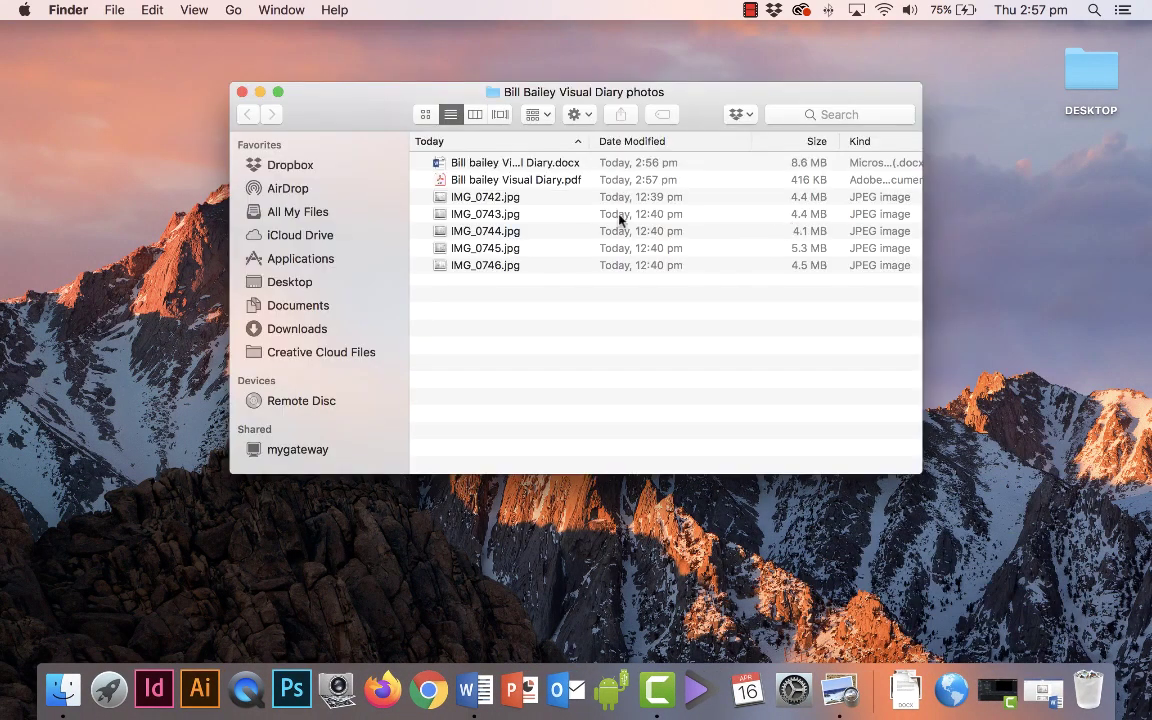
pyautogui.click(514, 163)
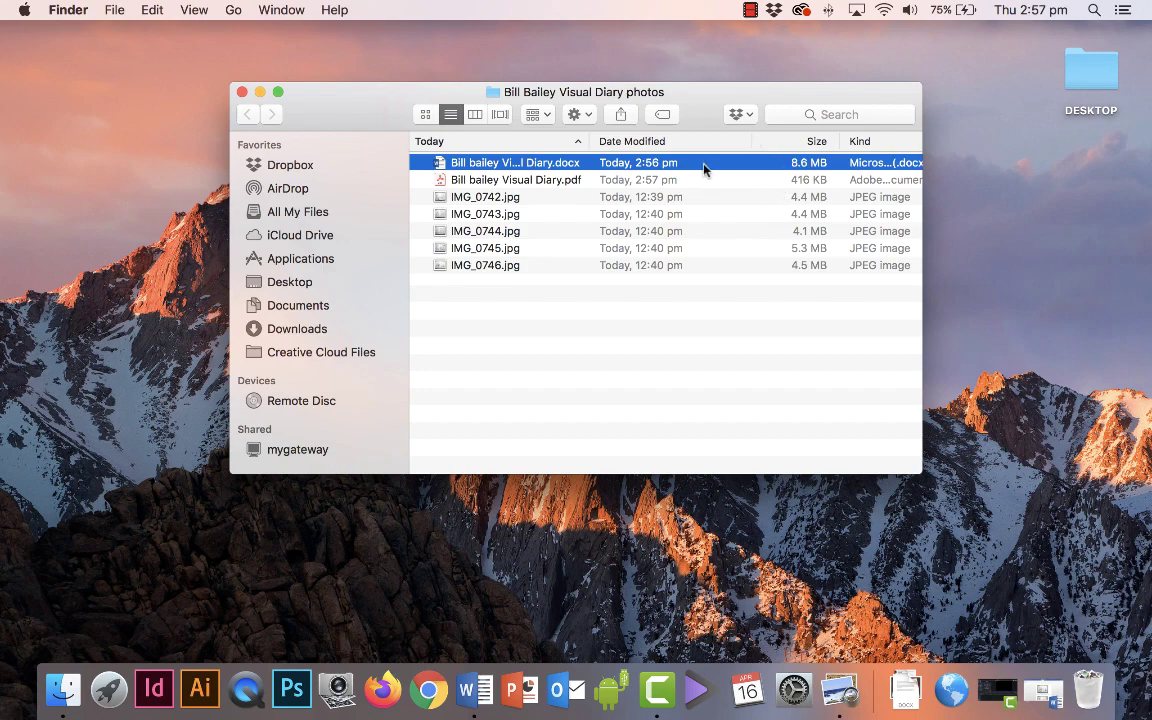
pyautogui.click(512, 182)
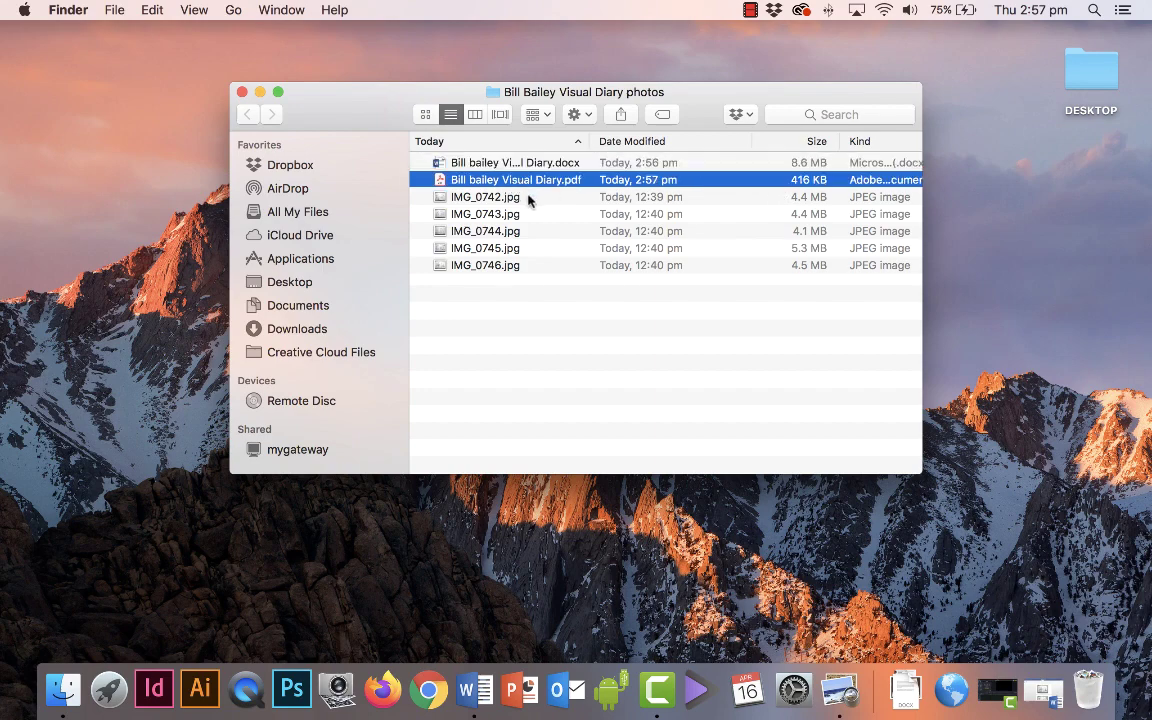
pyautogui.press('space')
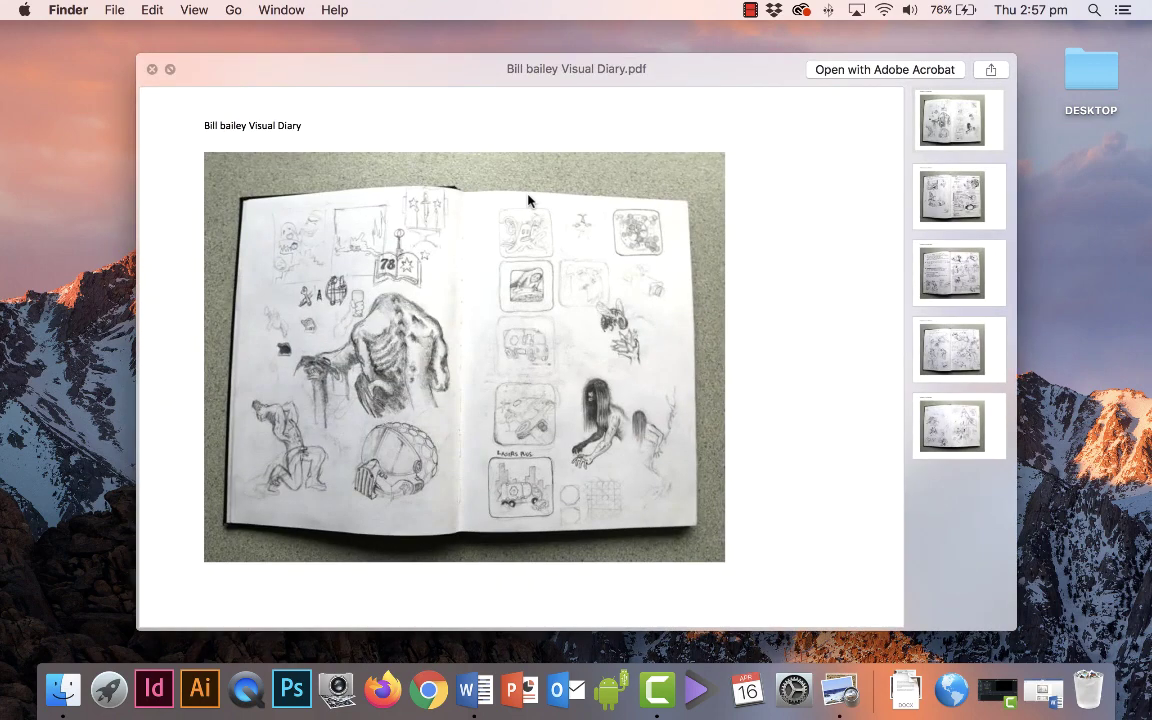
pyautogui.press('space')
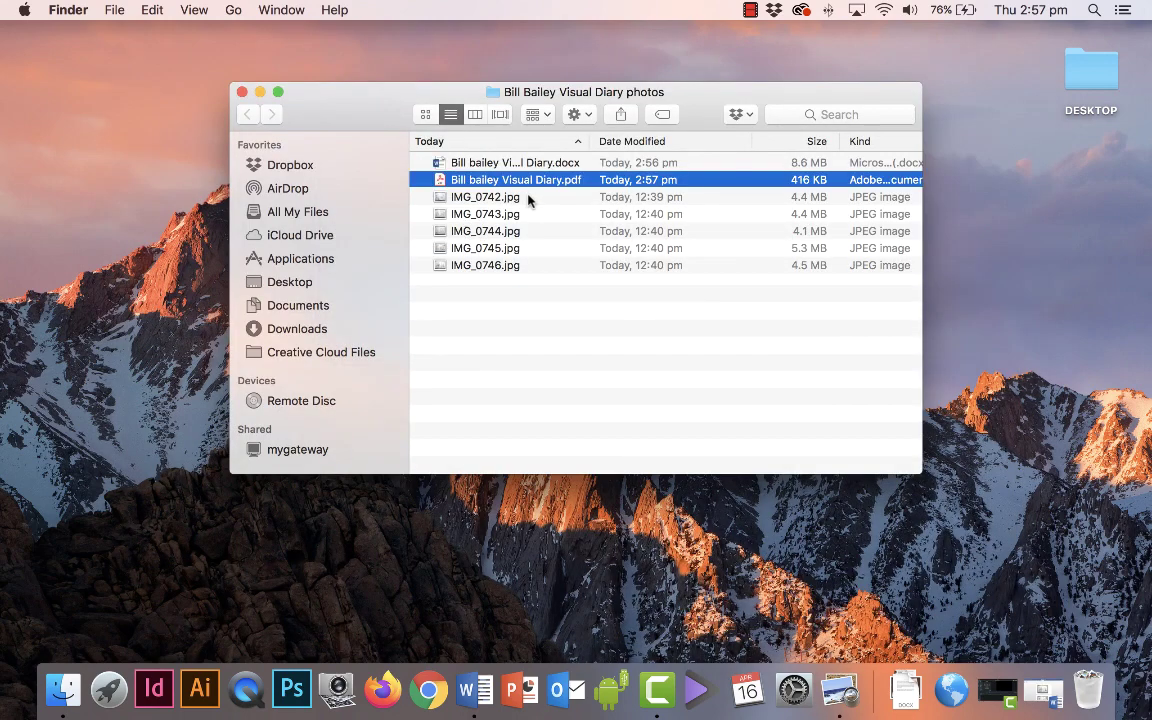
pyautogui.click(247, 88)
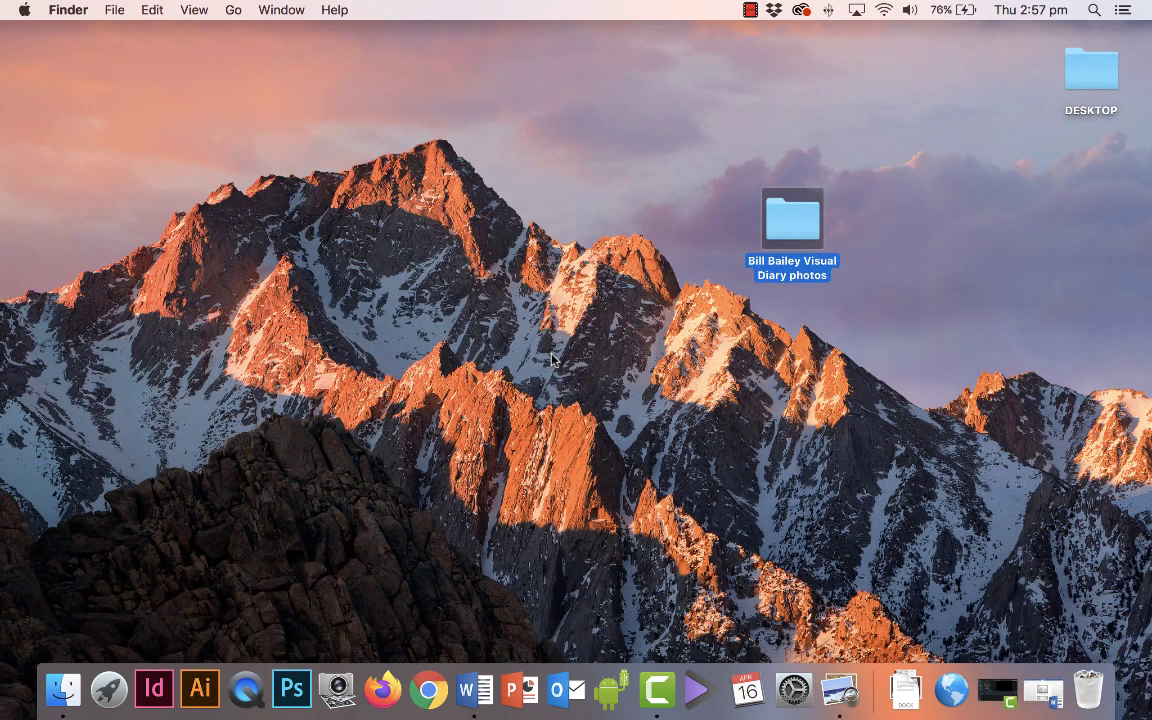